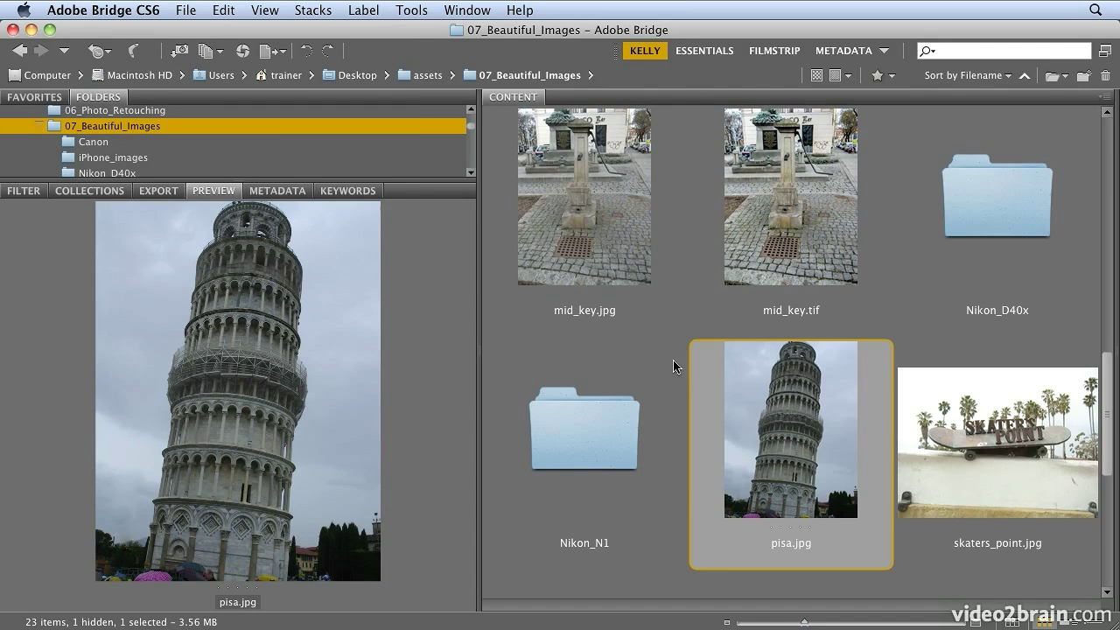
Step: Open the File menu in Bridge with pisa.jpg selected
left_click(175, 9)
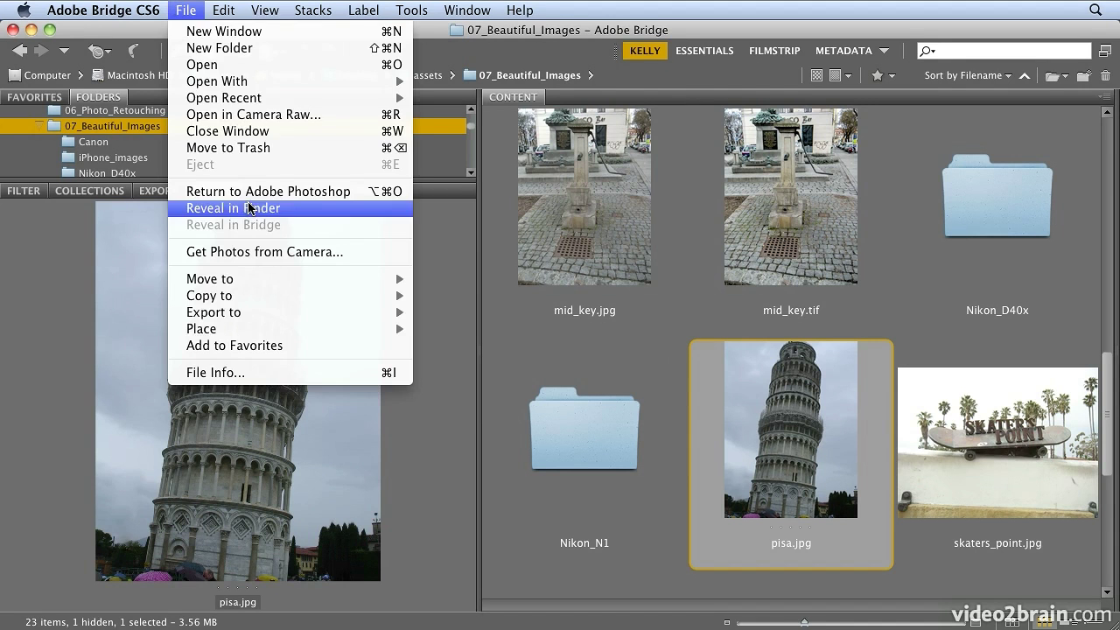
Step: Open pisa.jpg in Camera Raw and raise Exposure to +1.20, zooming in on the tower
left_click(251, 119)
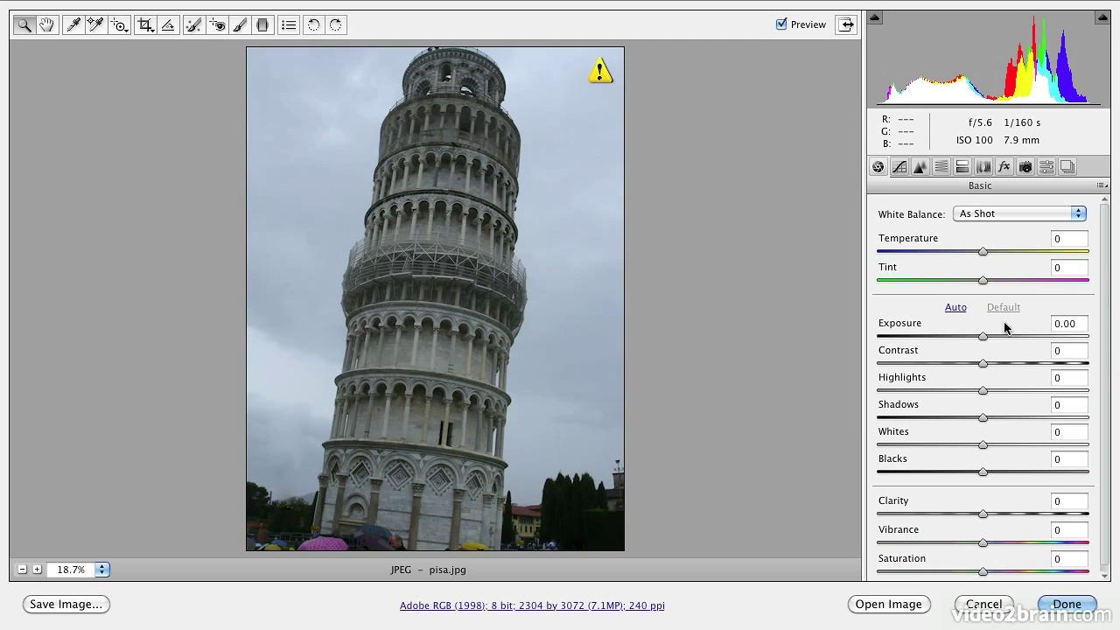
left_click_drag(984, 335, 1011, 335)
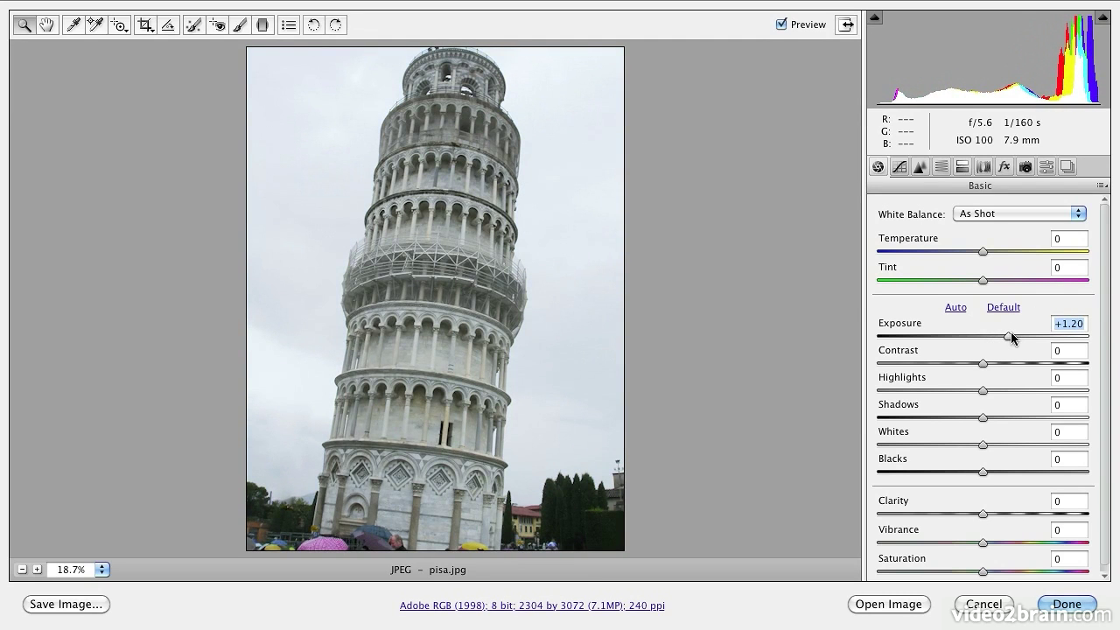
left_click(36, 569)
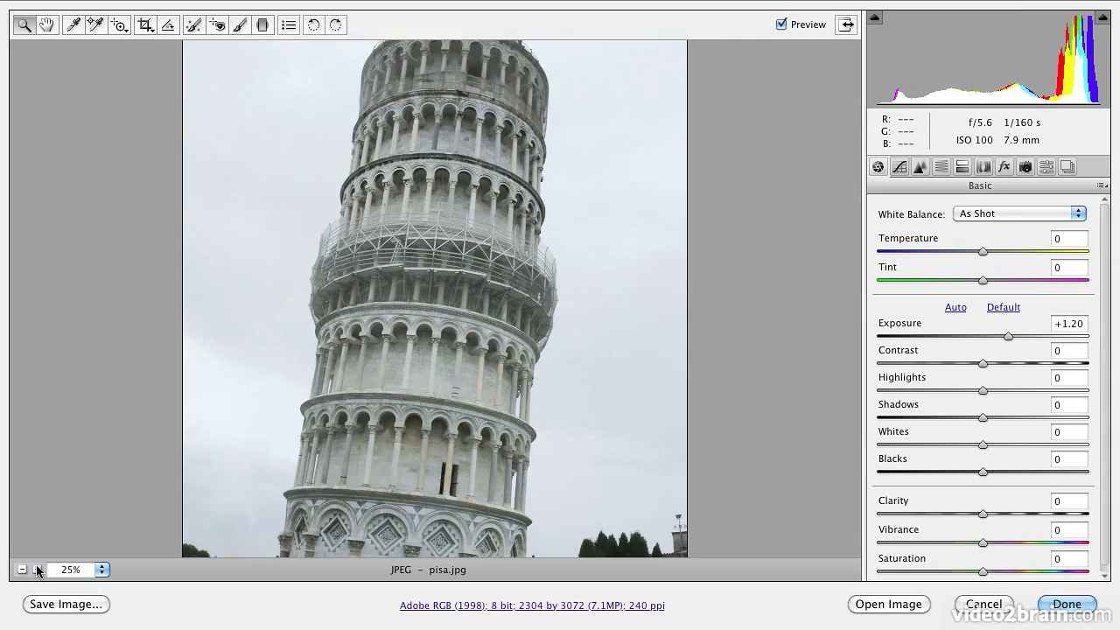
left_click(37, 569)
left_click(36, 569)
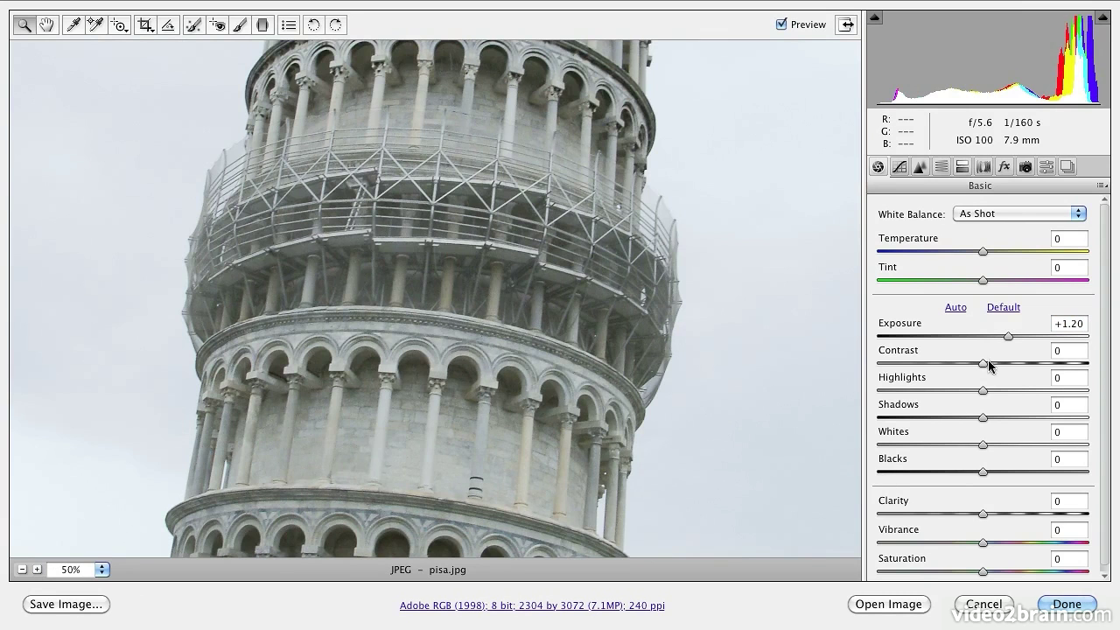
Step: Set Contrast to +27 and Highlights to -56, then zoom back out
left_click_drag(984, 362, 1009, 366)
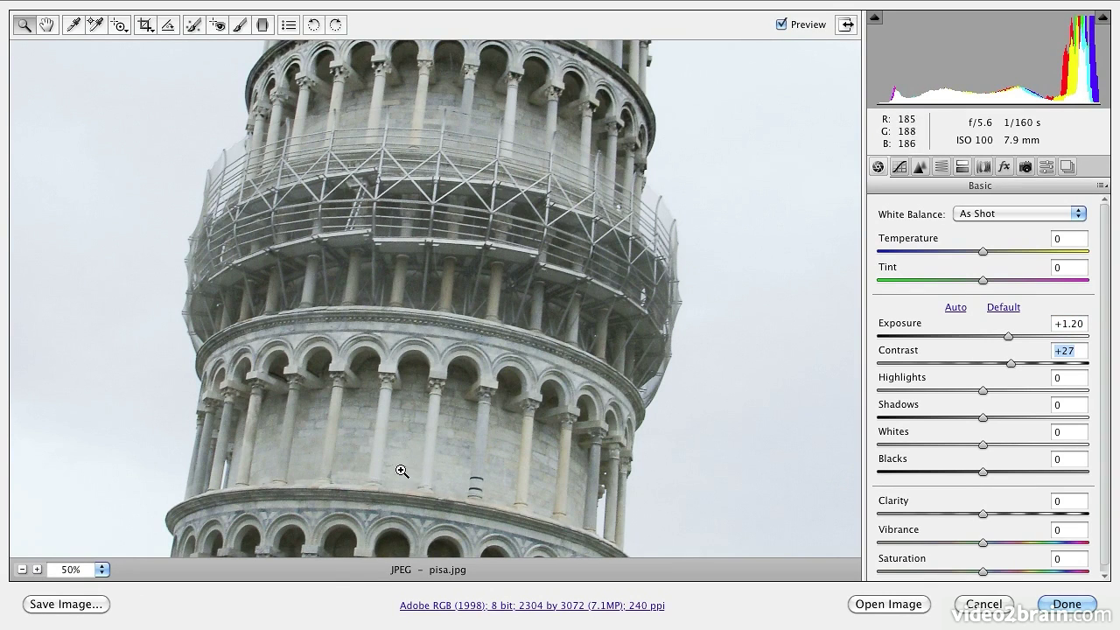
left_click_drag(985, 392, 926, 392)
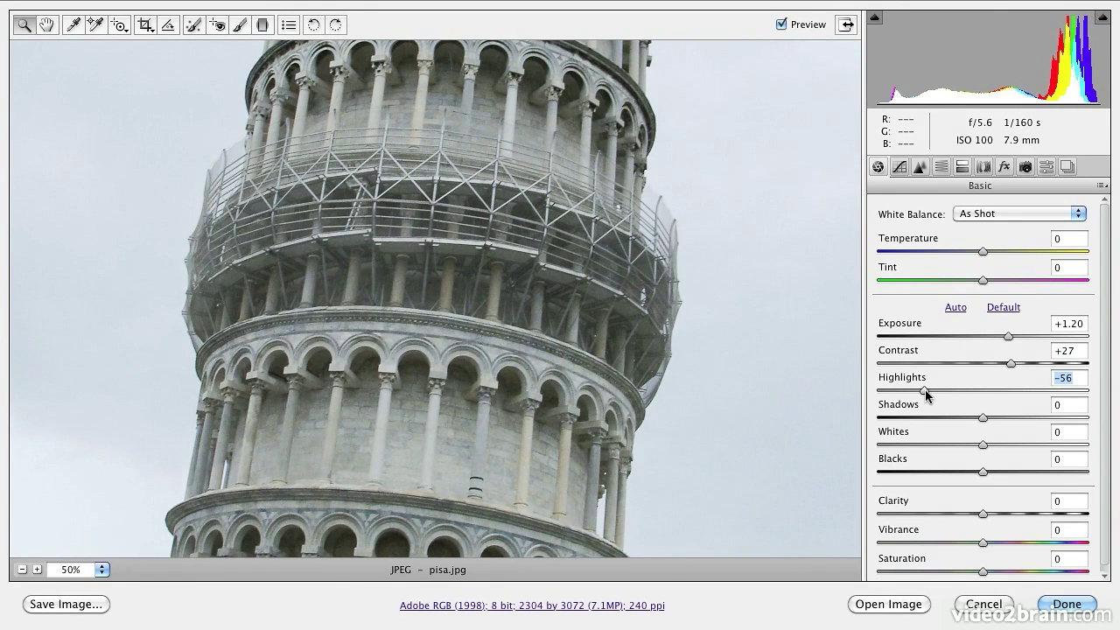
left_click(22, 569)
left_click(22, 570)
Step: Lift Shadows to +36 and deepen Blacks to -39, comparing against the original
left_click(22, 569)
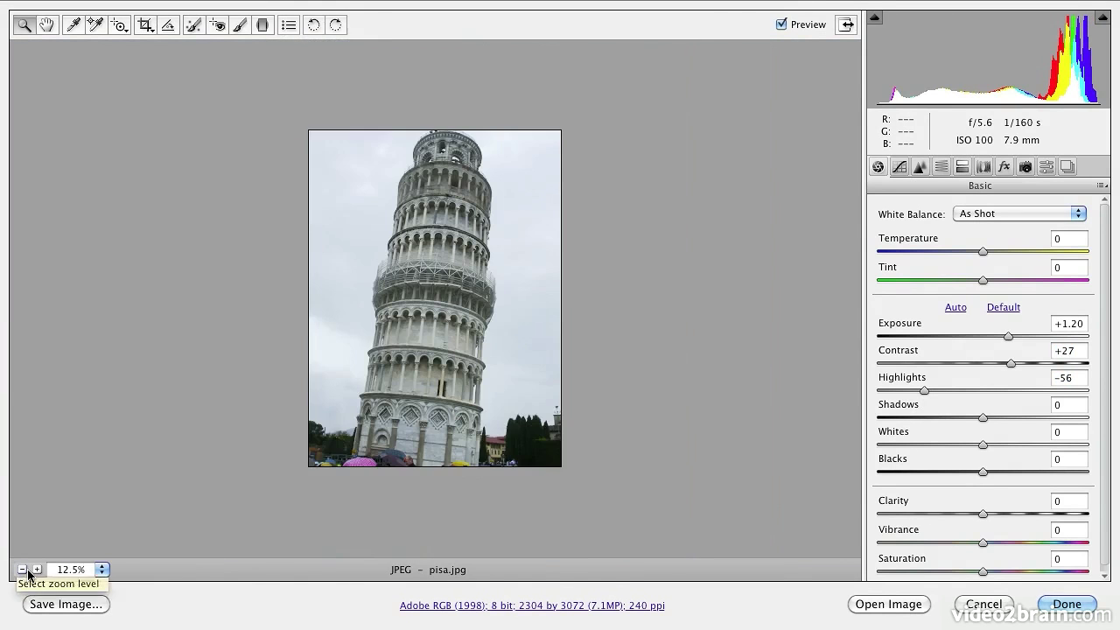
left_click(37, 570)
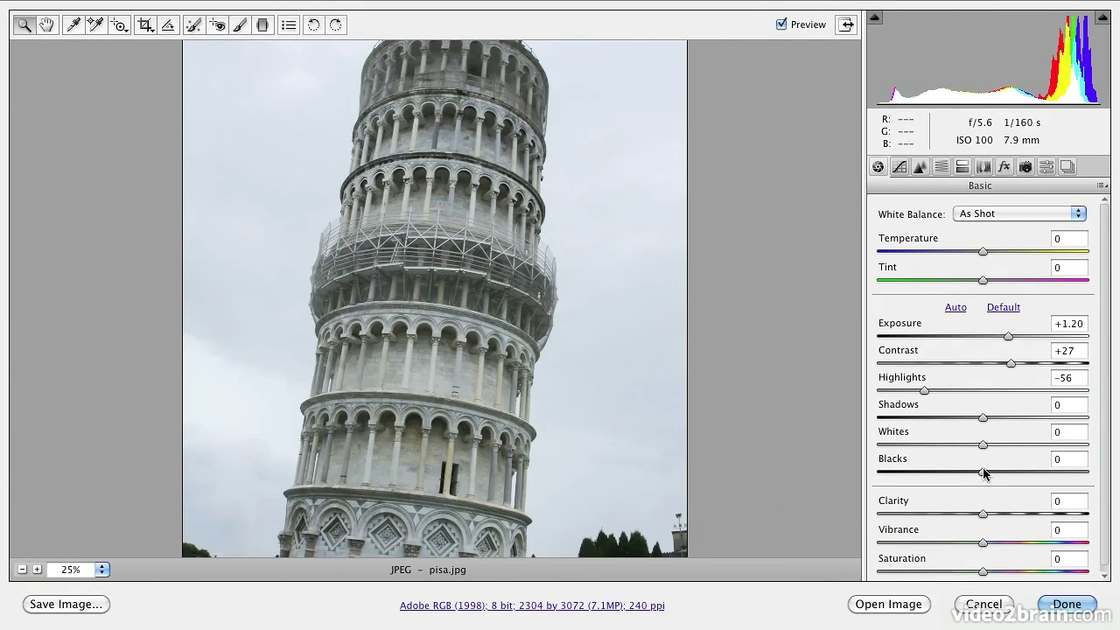
left_click_drag(982, 417, 1019, 421)
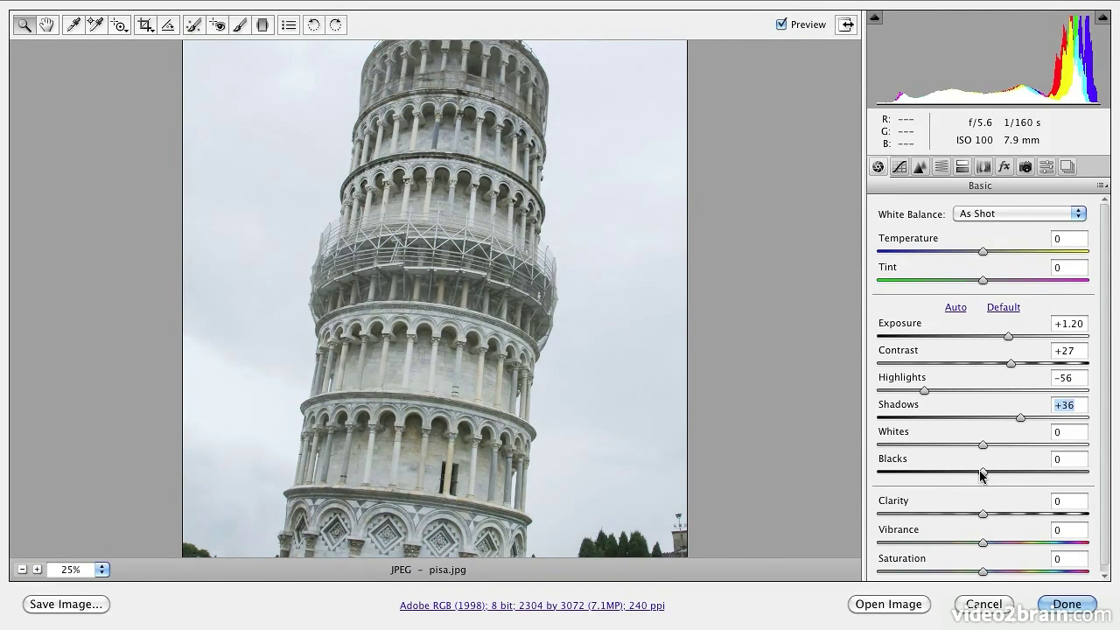
left_click_drag(980, 472, 939, 472)
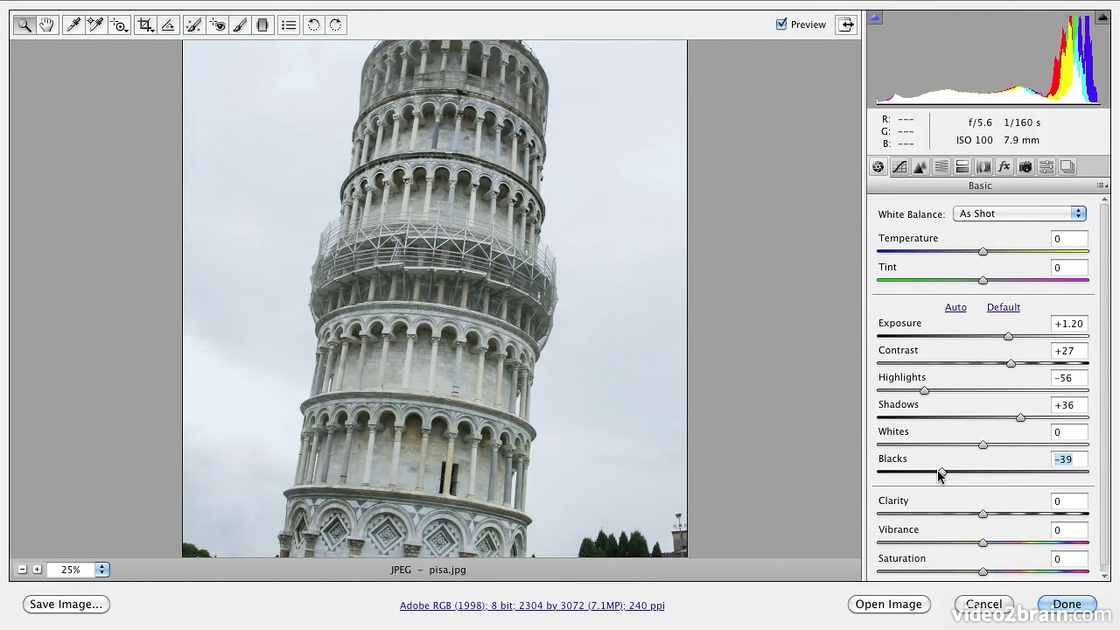
left_click(781, 25)
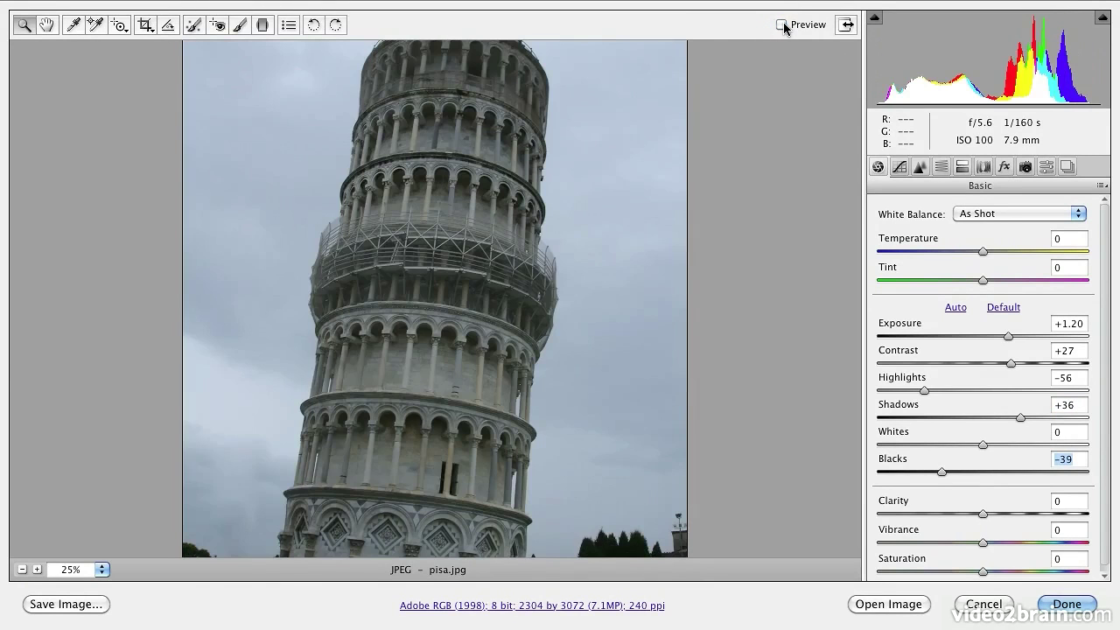
left_click(782, 25)
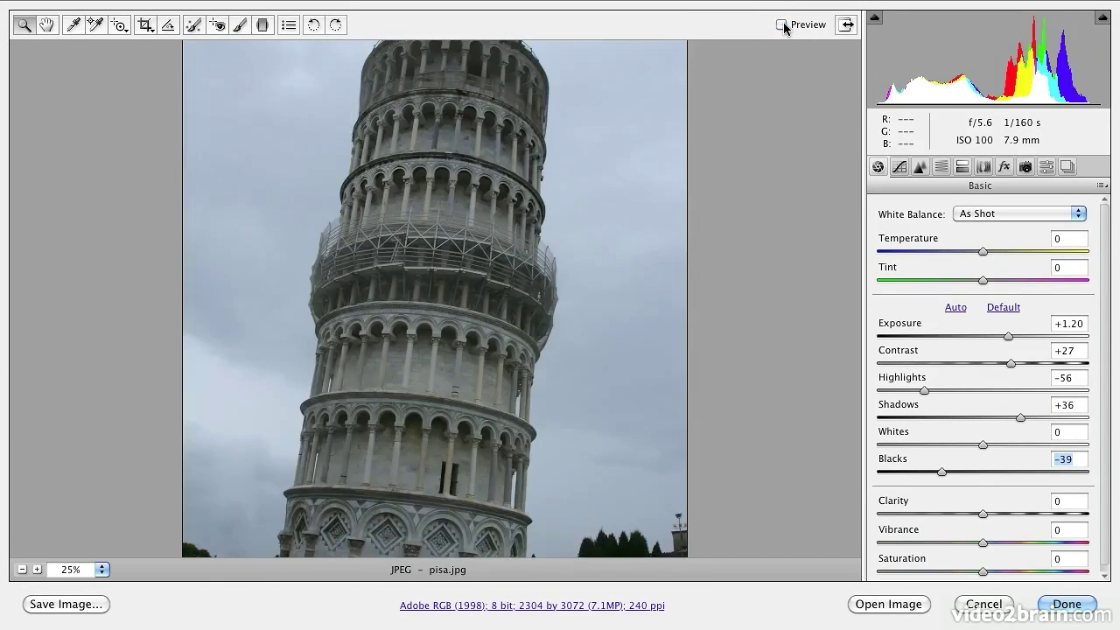
left_click(782, 26)
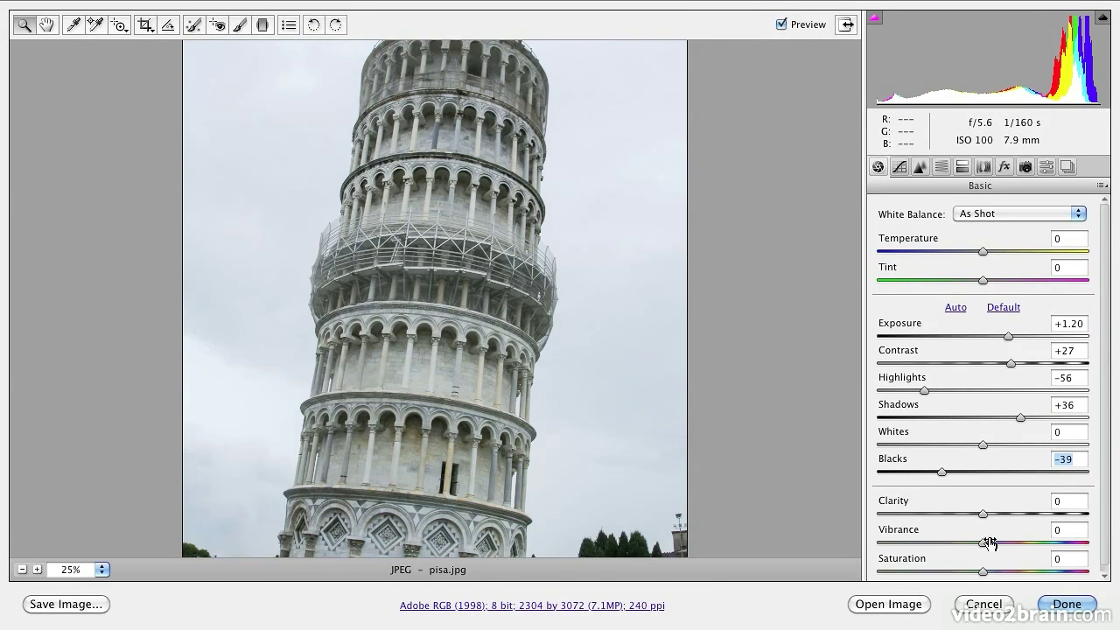
Step: Add Clarity +18 and warm the photo with Temperature +3 and Tint +5
left_click_drag(983, 516, 997, 519)
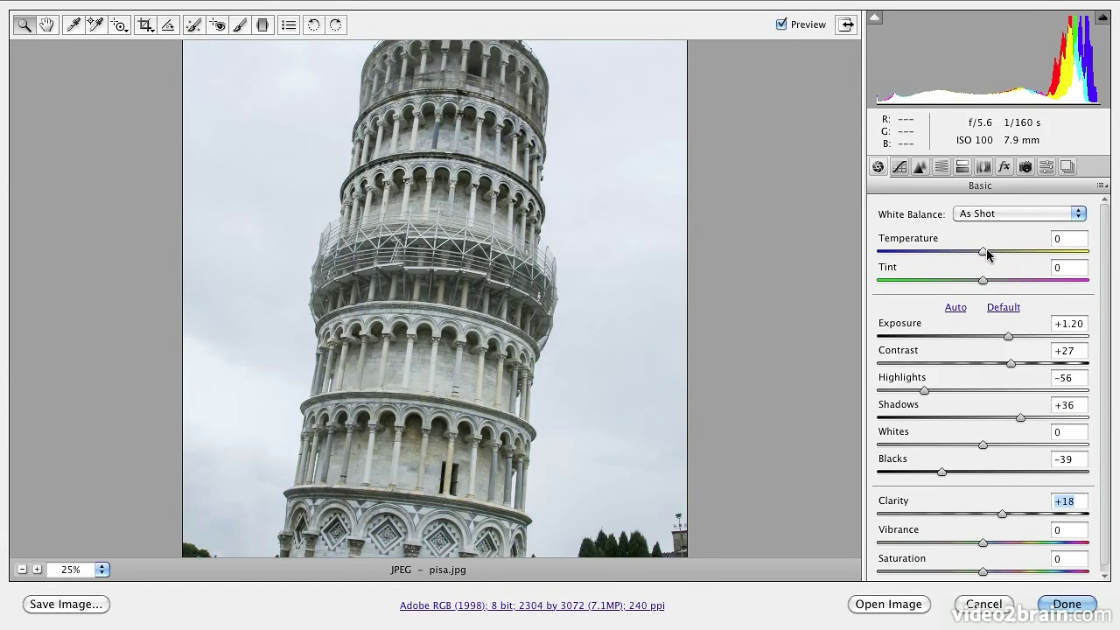
left_click_drag(987, 254, 990, 255)
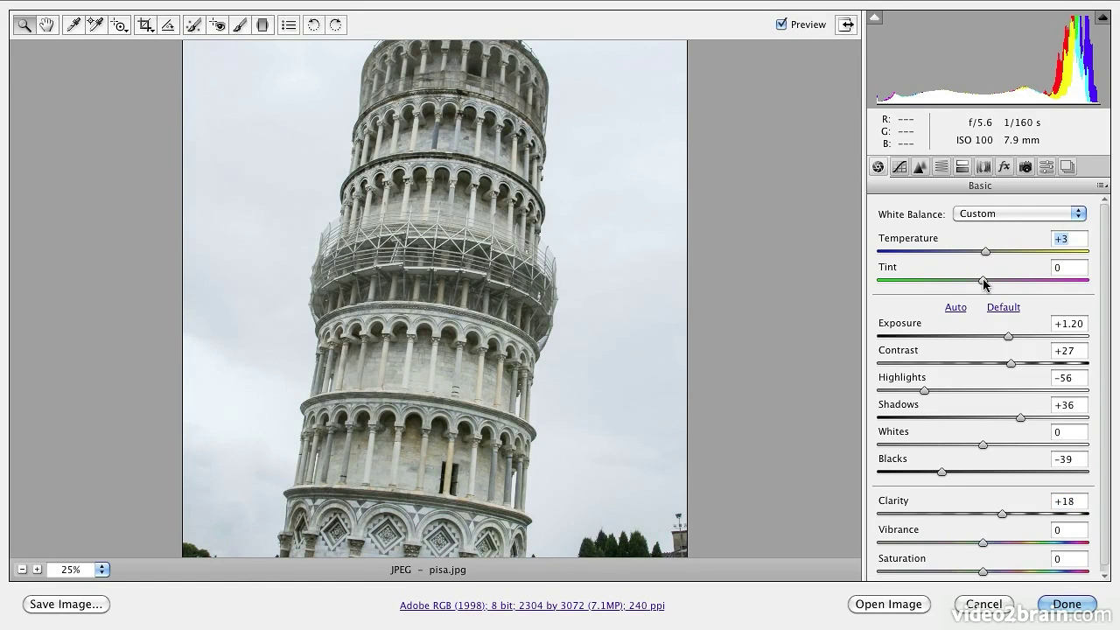
left_click(984, 281)
left_click_drag(984, 281, 989, 282)
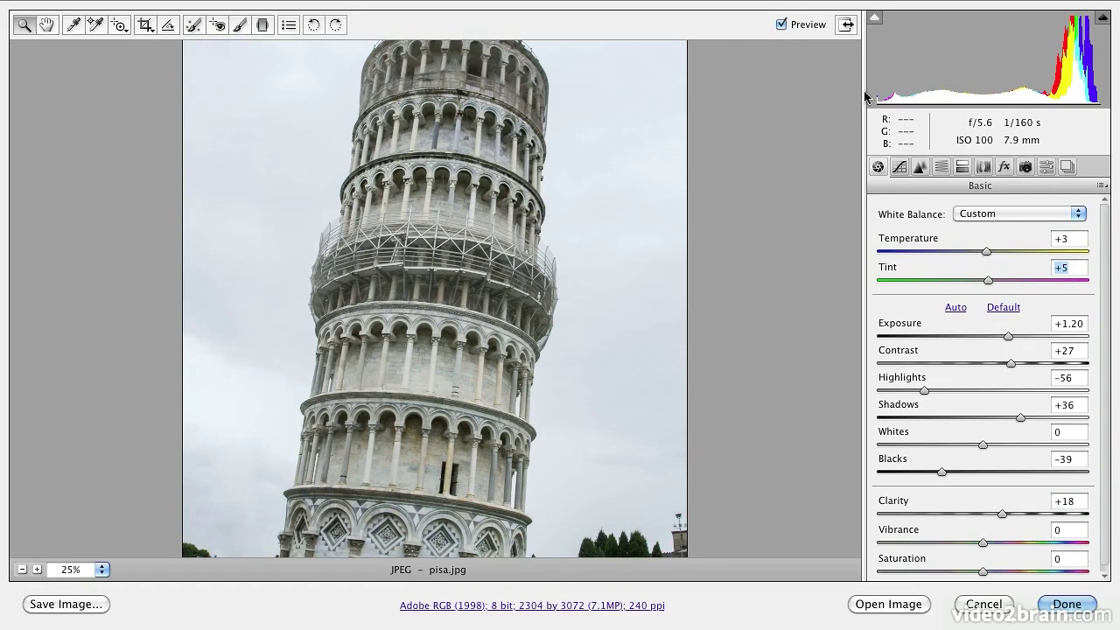
left_click(794, 27)
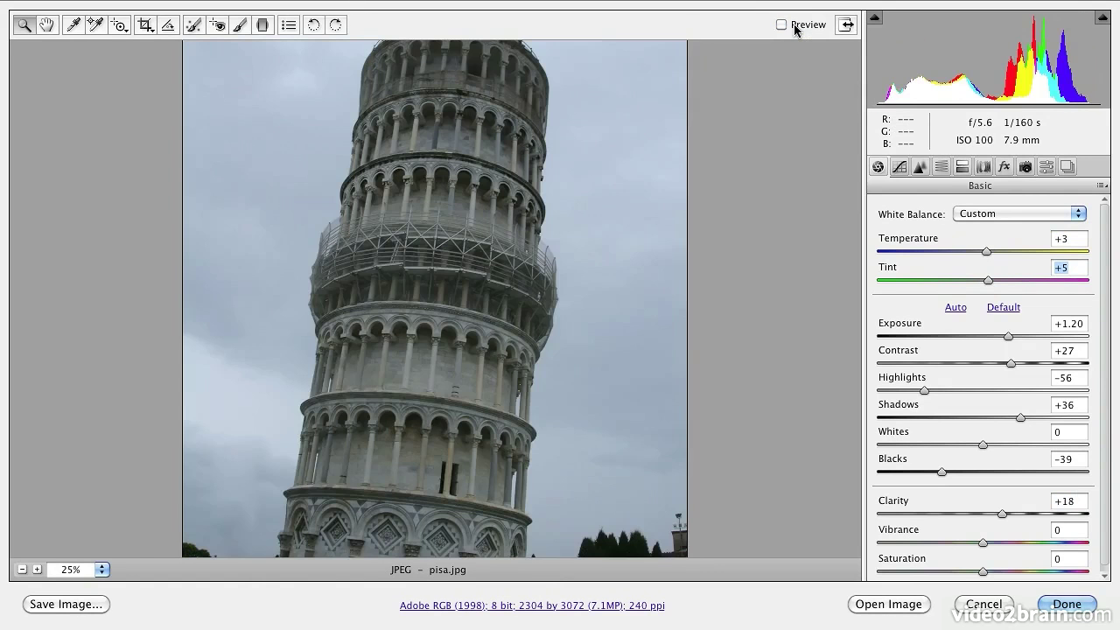
left_click(795, 26)
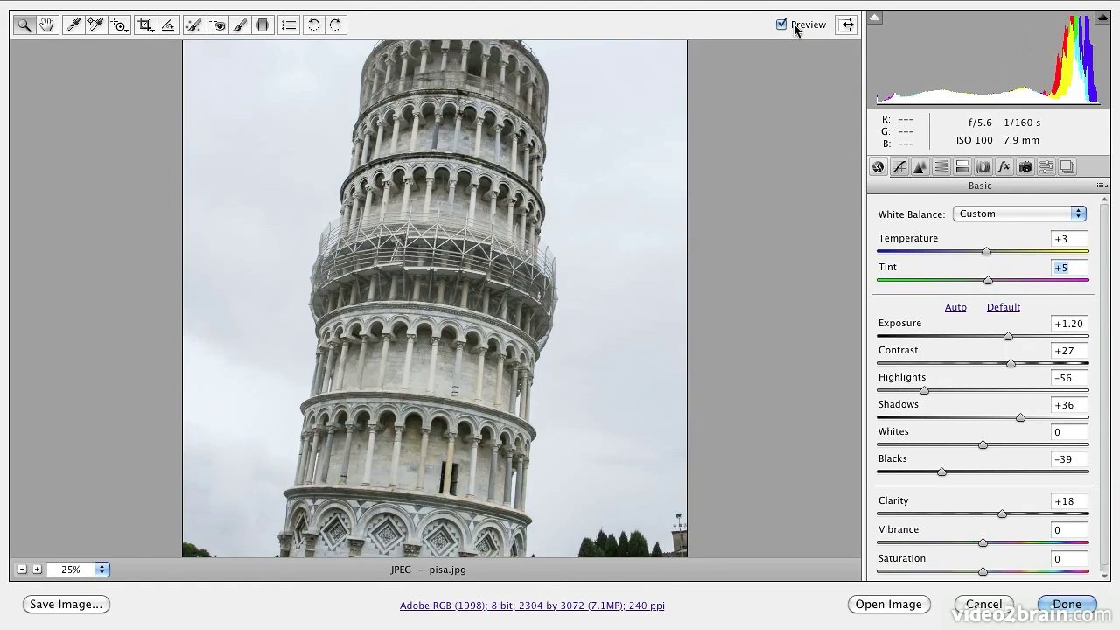
left_click(795, 29)
left_click(797, 29)
Step: Darken the sky with the Targeted Adjustment Tool and compare against the original
left_click(120, 27)
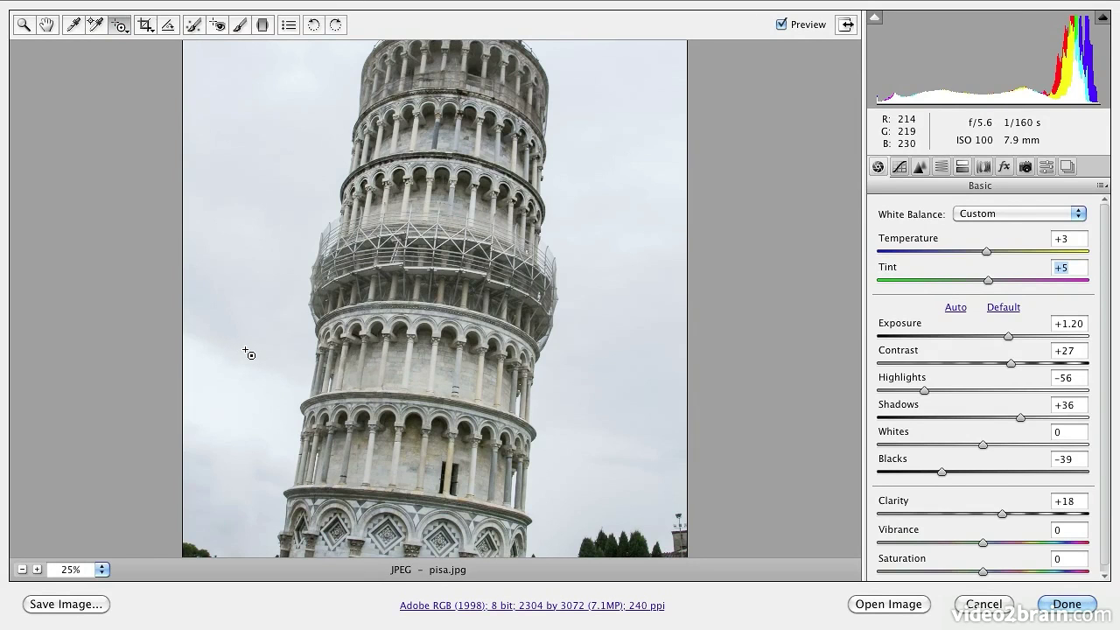
mouse_move(247, 351)
left_mouse_down()
mouse_move(244, 438)
mouse_move(256, 300)
mouse_move(245, 383)
mouse_move(250, 350)
left_mouse_up()
left_click(798, 23)
left_click(799, 23)
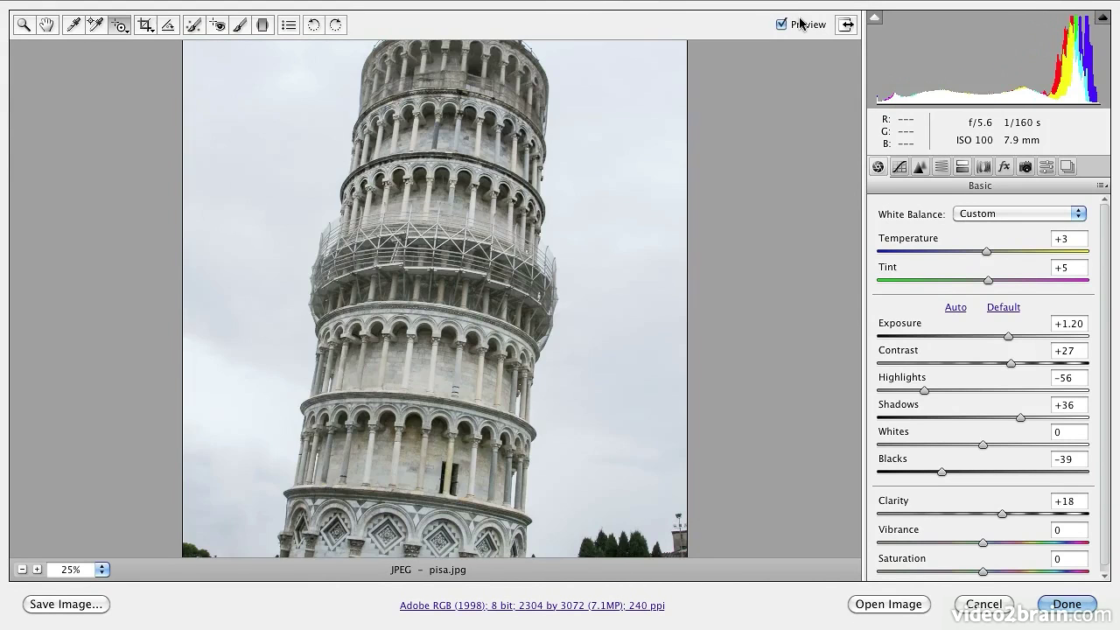
left_click(800, 24)
left_click(800, 24)
Step: Apply the pisa.jpg edits, then open skaters_point.jpg via File > Open in Camera Raw
left_click(1066, 604)
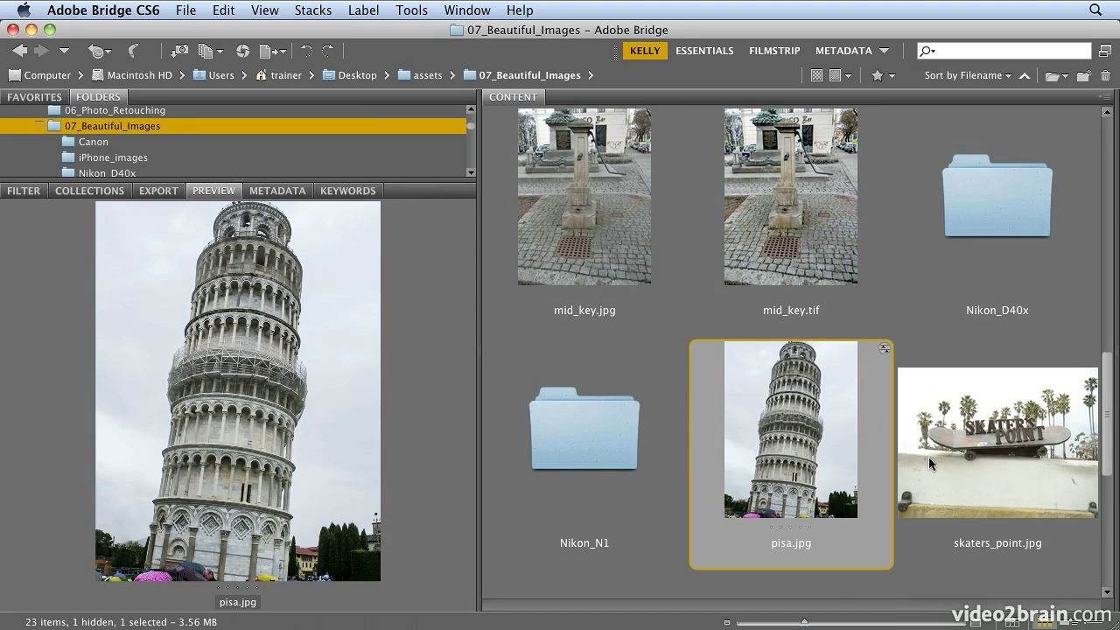
left_click(998, 467)
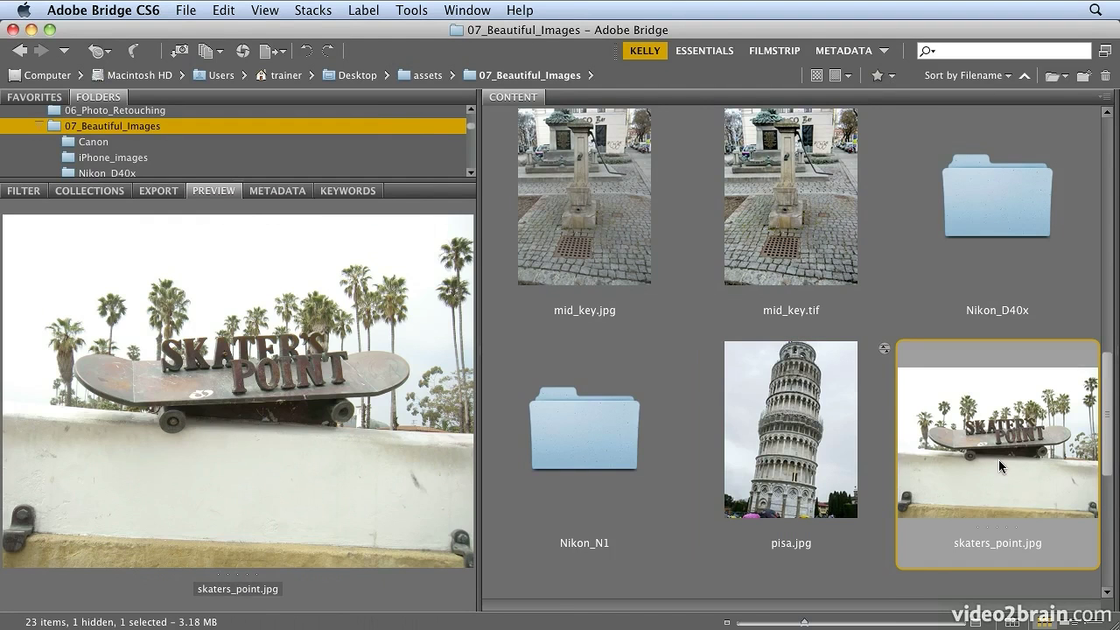
left_click(186, 9)
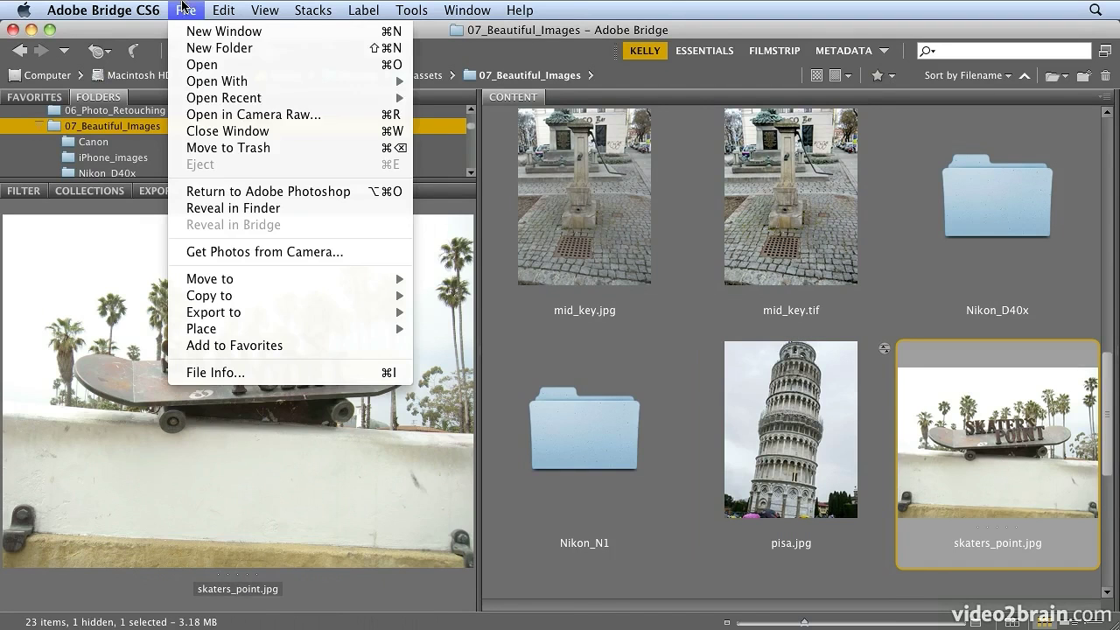
left_click(208, 115)
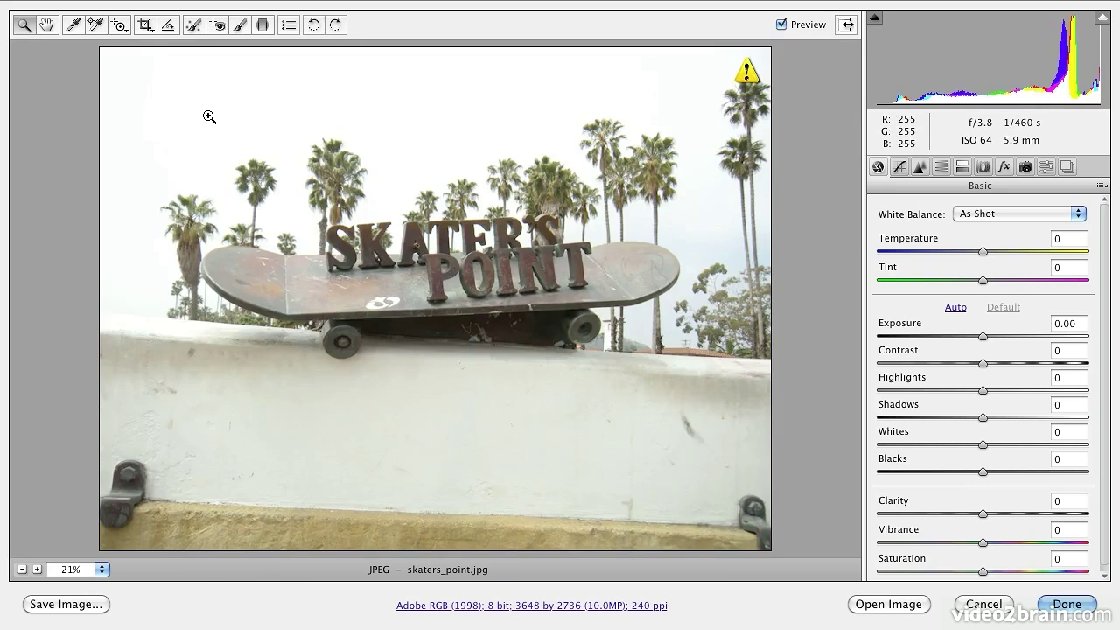
Step: Set Exposure -0.45, Contrast +12, Highlights -8, Shadows +28, Whites -28, Blacks +35, Clarity +33
left_click_drag(982, 336, 977, 338)
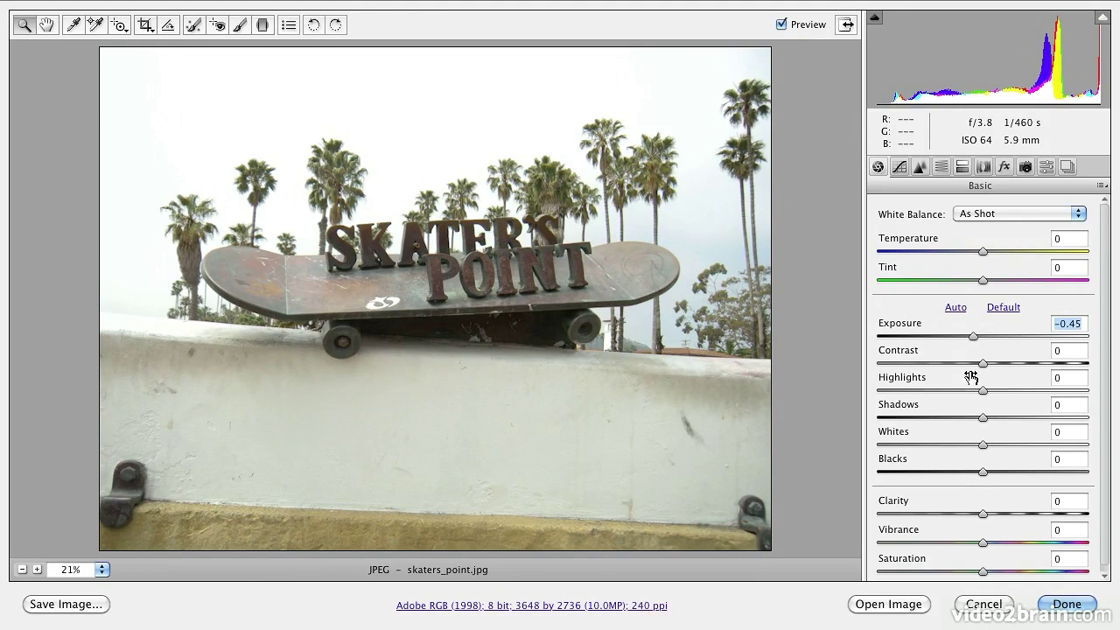
left_click_drag(979, 363, 1020, 473)
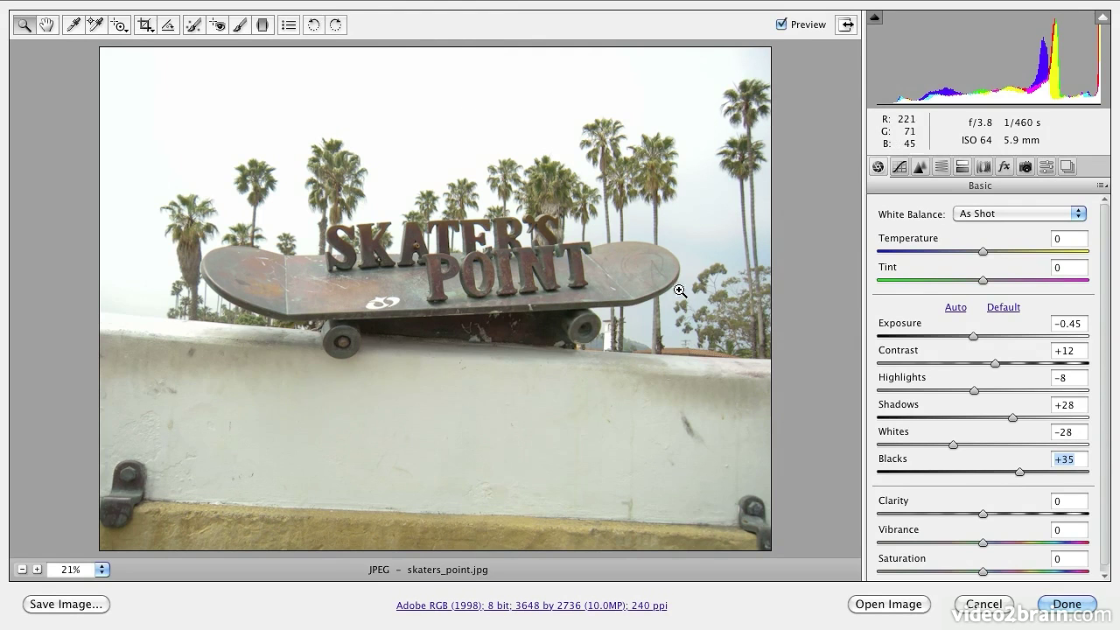
left_click_drag(985, 516, 1021, 515)
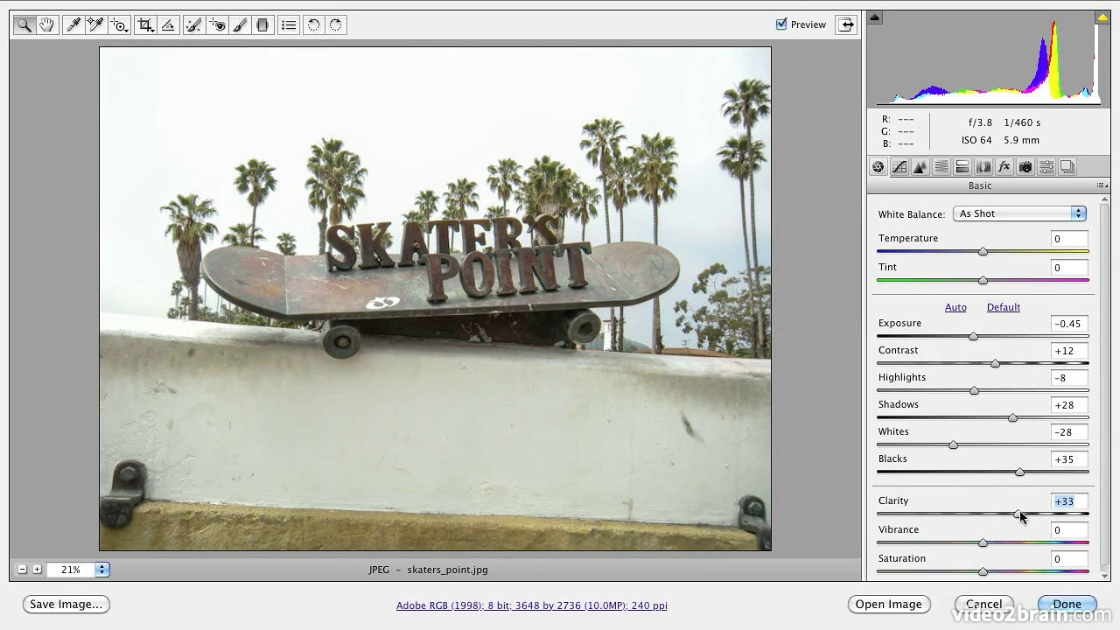
Step: Adjust the sky tones with the Targeted Adjustment Tool and compare against the original
left_click(123, 26)
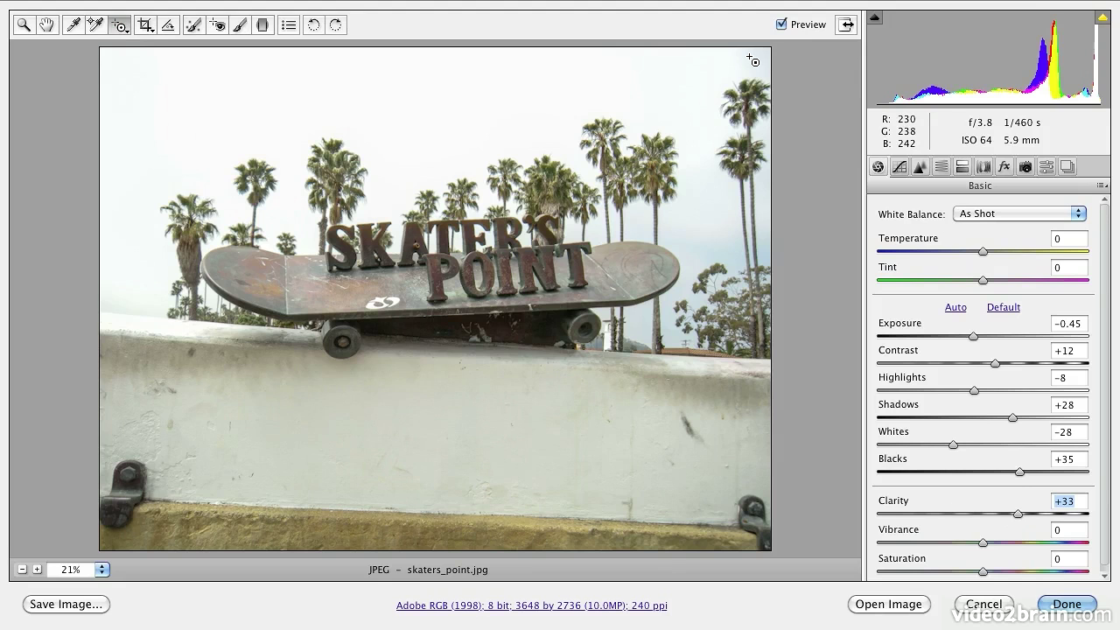
left_click(753, 59)
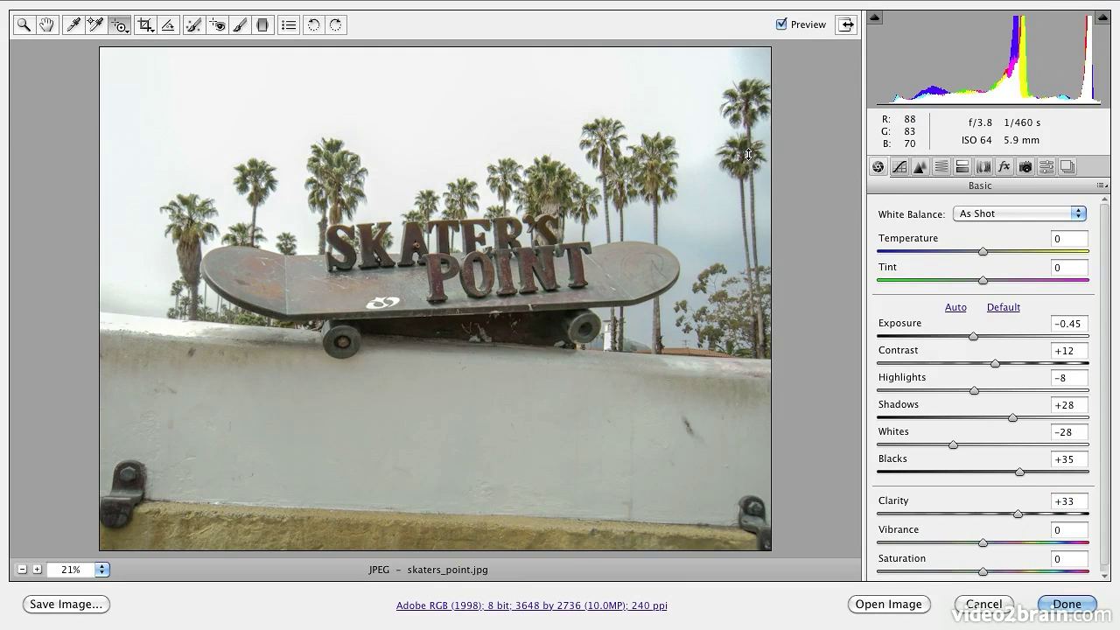
left_click_drag(748, 155, 762, 2)
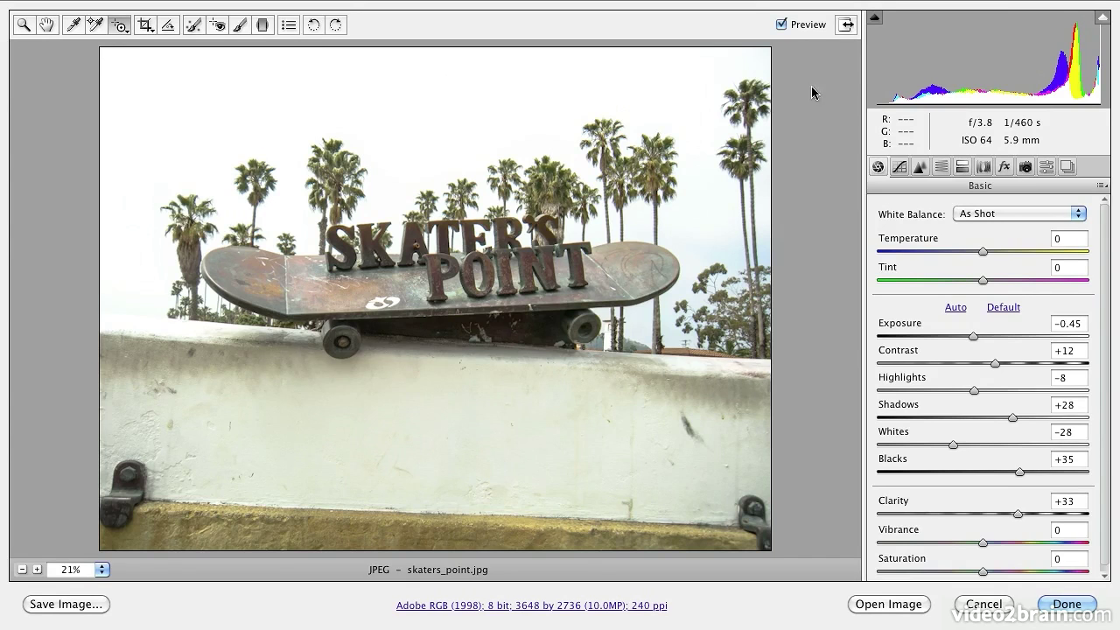
left_click(805, 26)
left_click(804, 27)
left_click(806, 26)
left_click(807, 26)
left_click(806, 26)
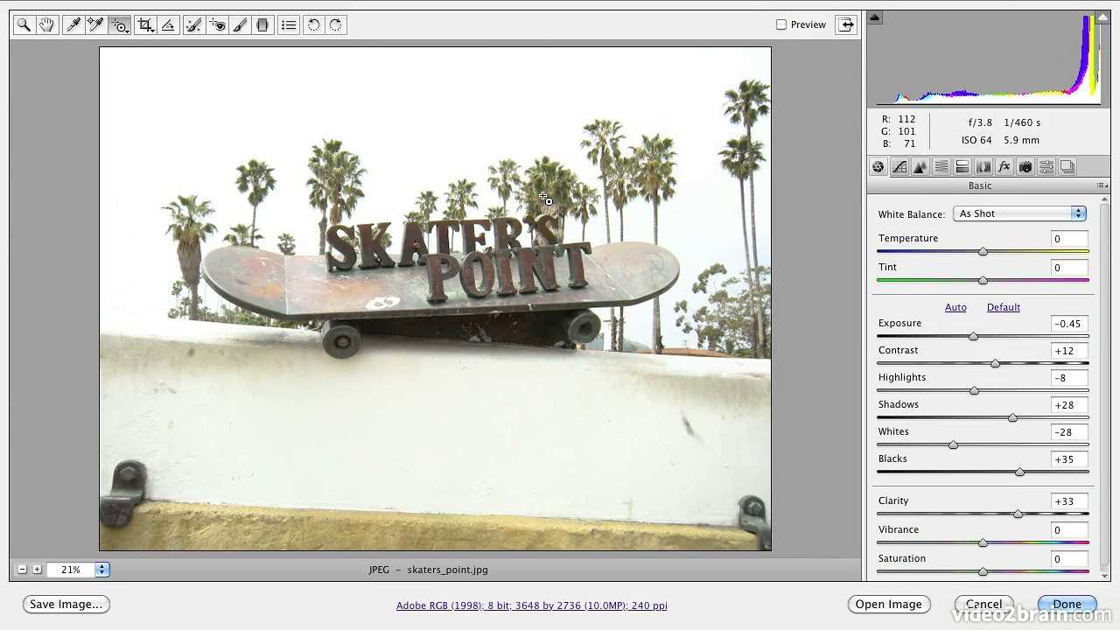
left_click(781, 25)
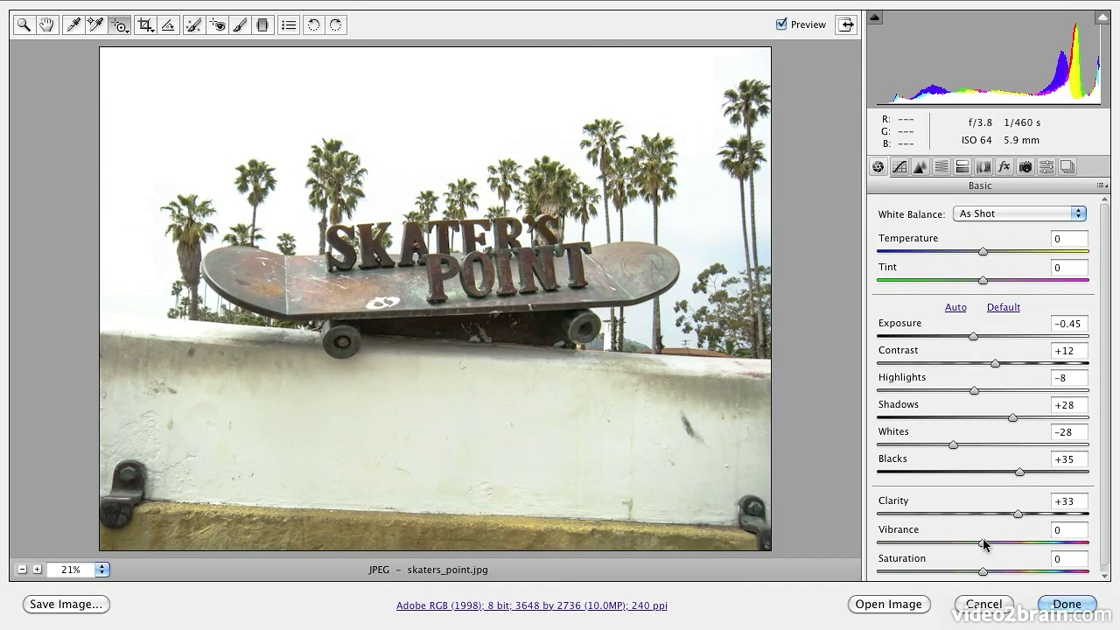
Step: Raise Vibrance to +51, zooming in and comparing with the unadjusted original
left_click_drag(983, 544, 1026, 544)
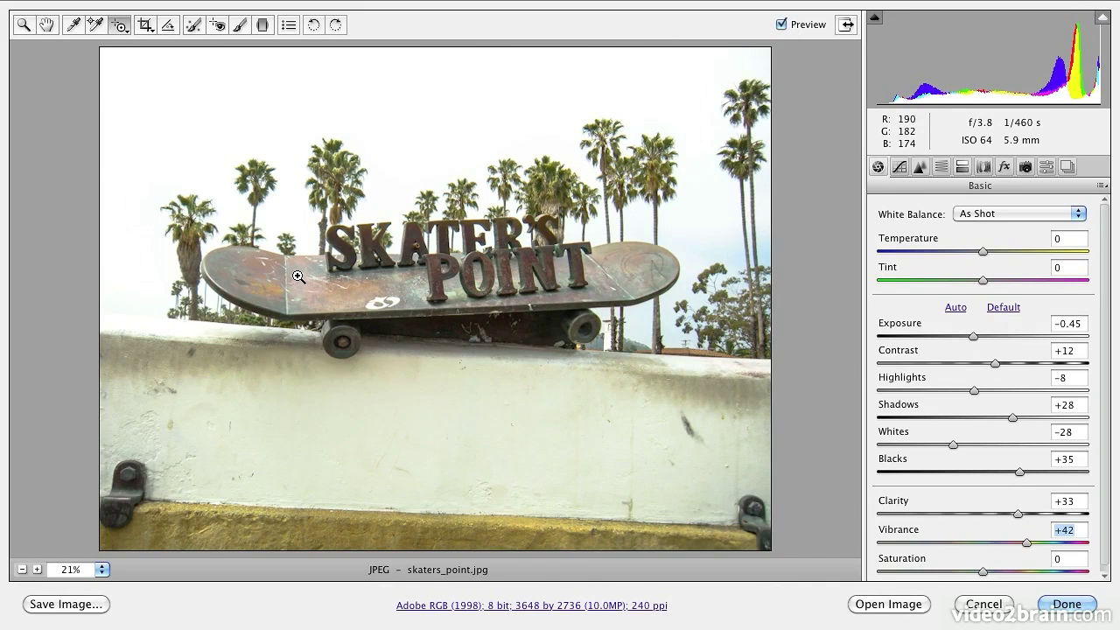
left_click(37, 569)
left_click(37, 570)
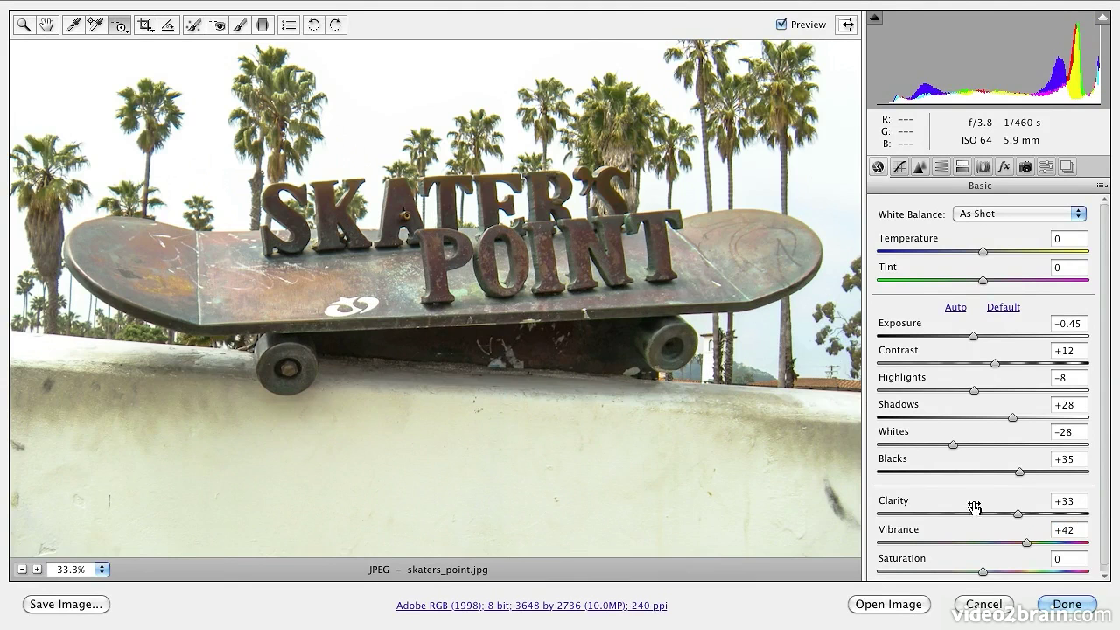
mouse_move(1029, 544)
left_mouse_down()
mouse_move(963, 541)
mouse_move(1036, 543)
left_mouse_up()
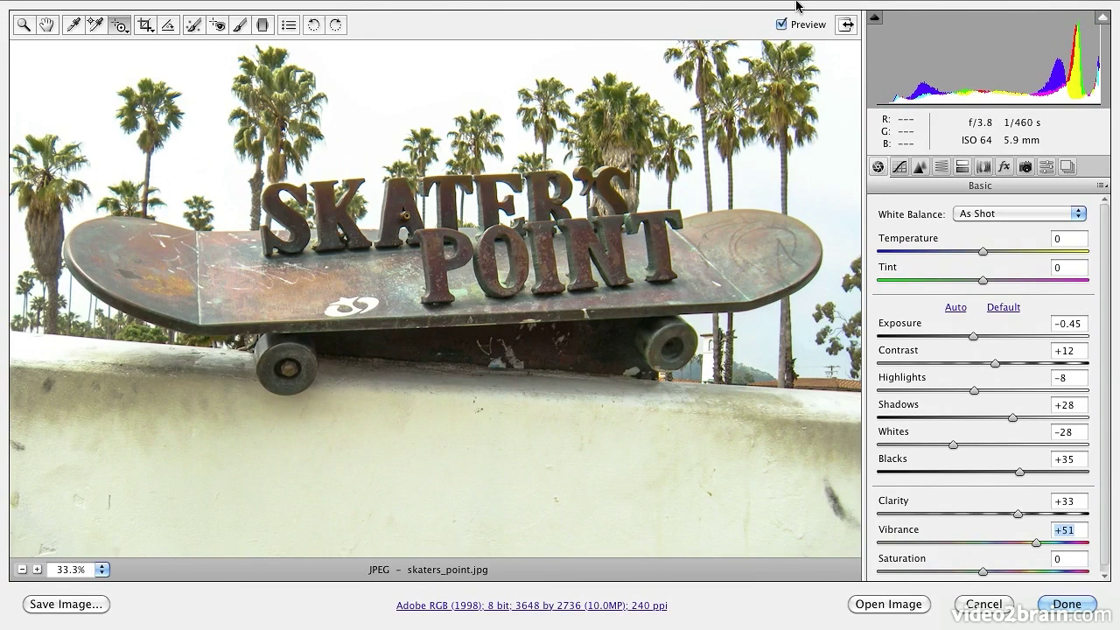
left_click(794, 28)
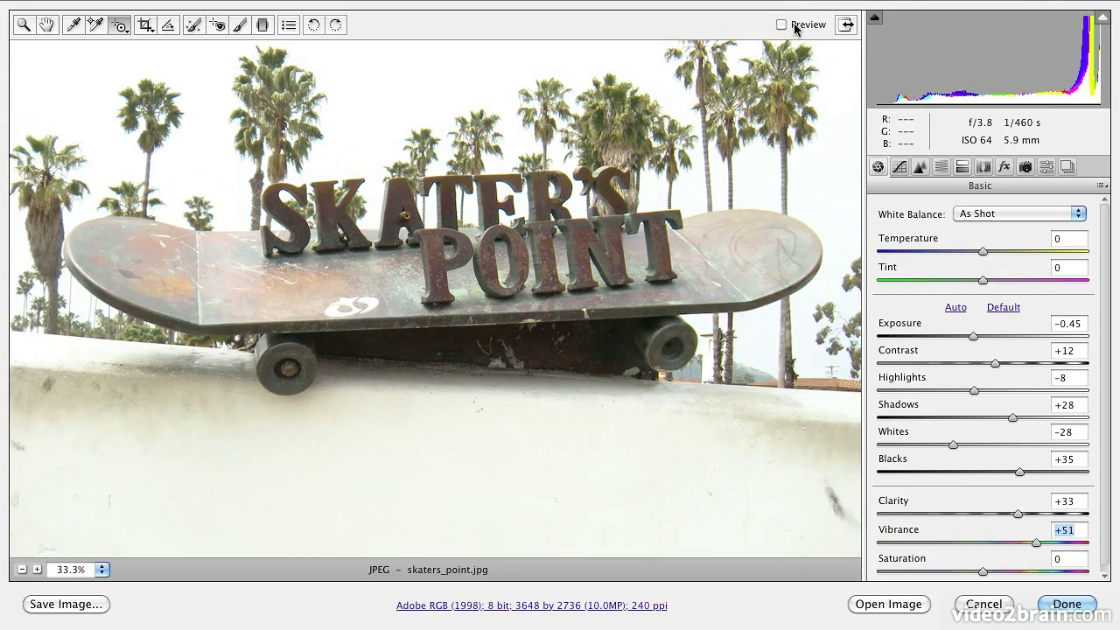
left_click(794, 26)
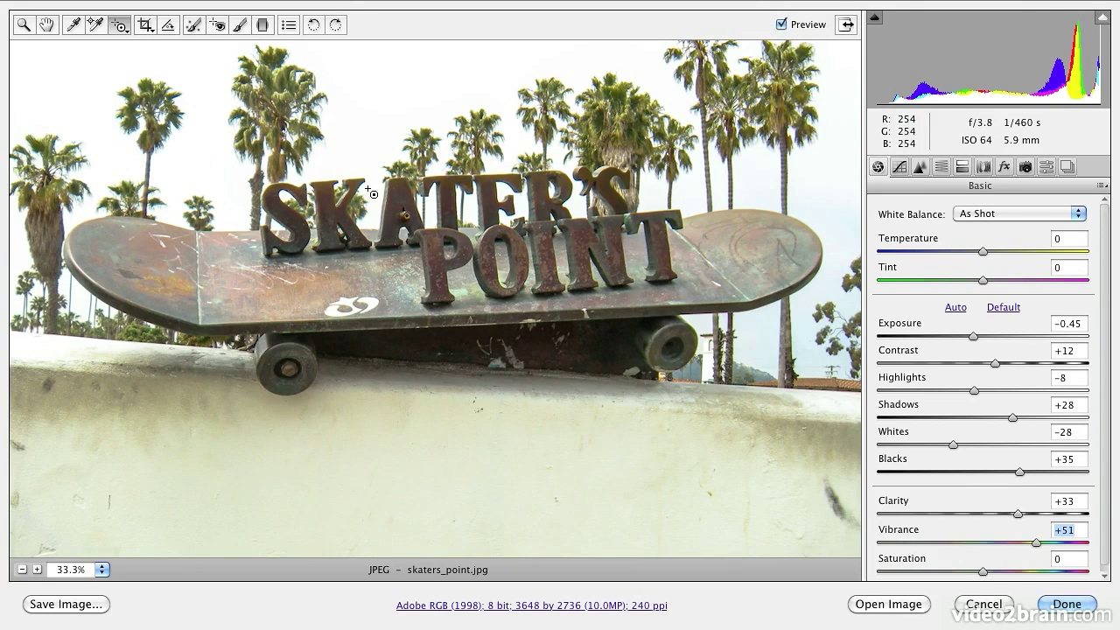
left_click(811, 28)
left_click(811, 28)
Step: Apply the skater edits, then open graz_044a.nef from the Nikon_N1 folder in Camera Raw
left_click(1063, 603)
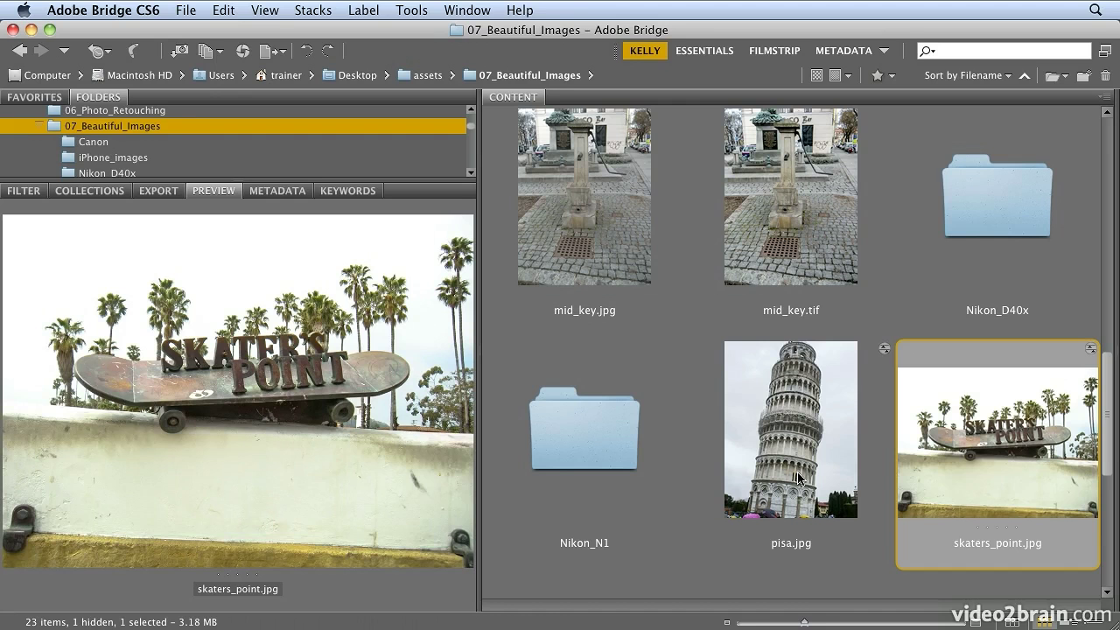
scroll(292, 158, "down", 1)
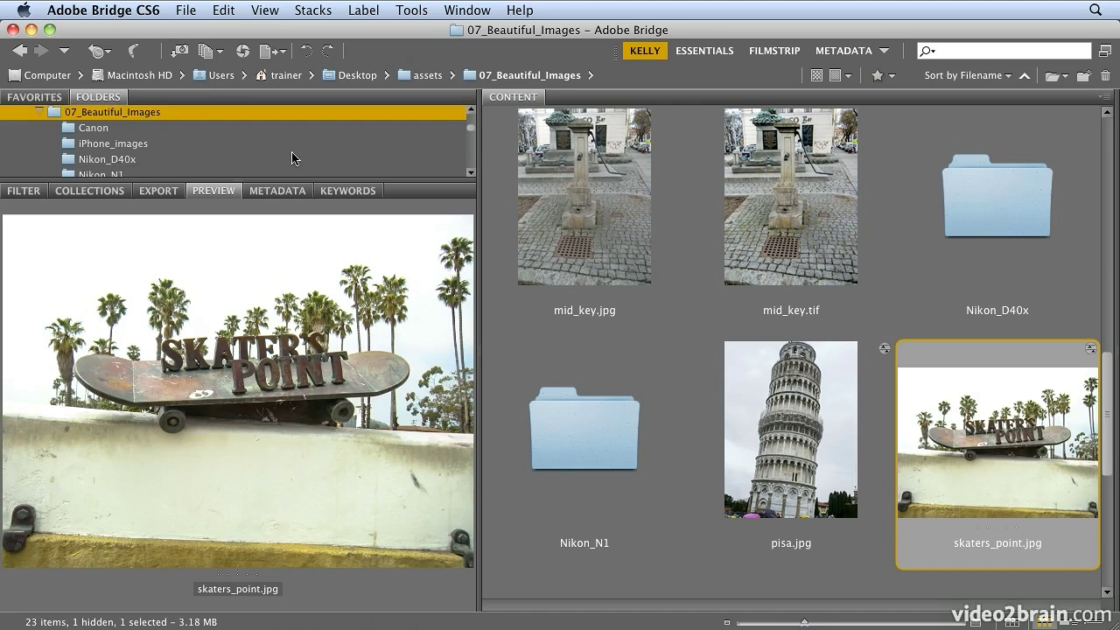
scroll(292, 157, "down", 1)
left_click(210, 146)
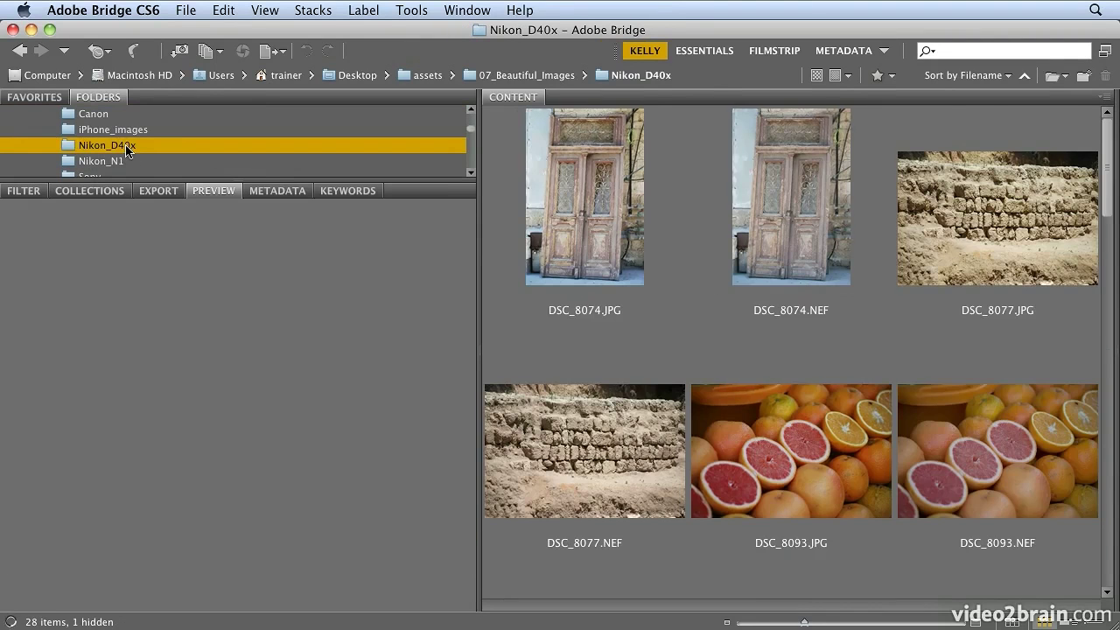
left_click(127, 164)
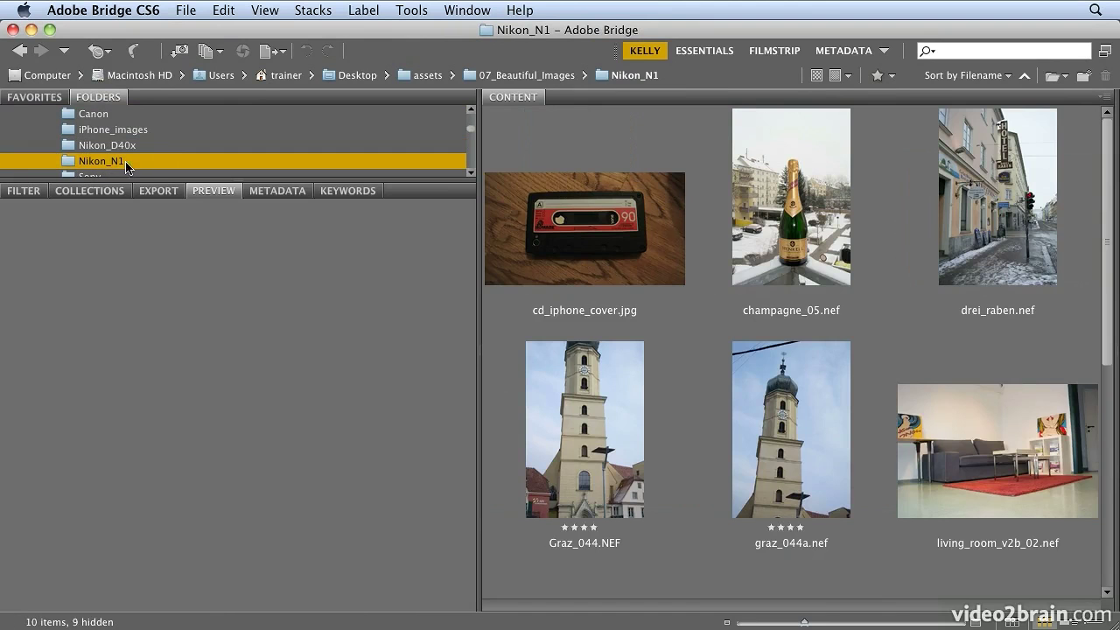
left_click(760, 416)
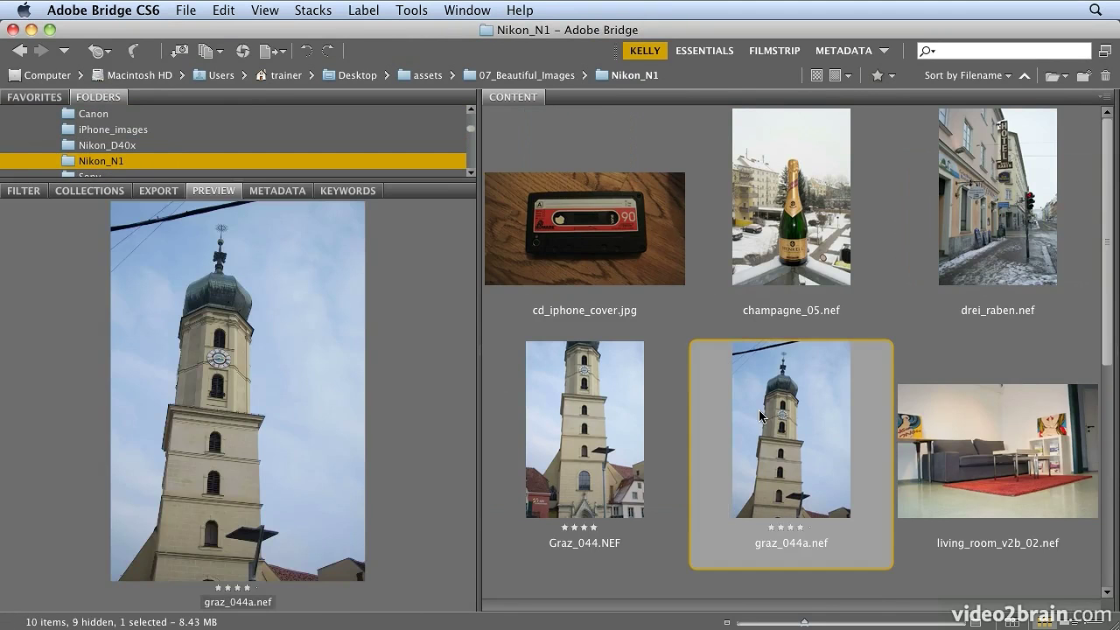
double_click(760, 416)
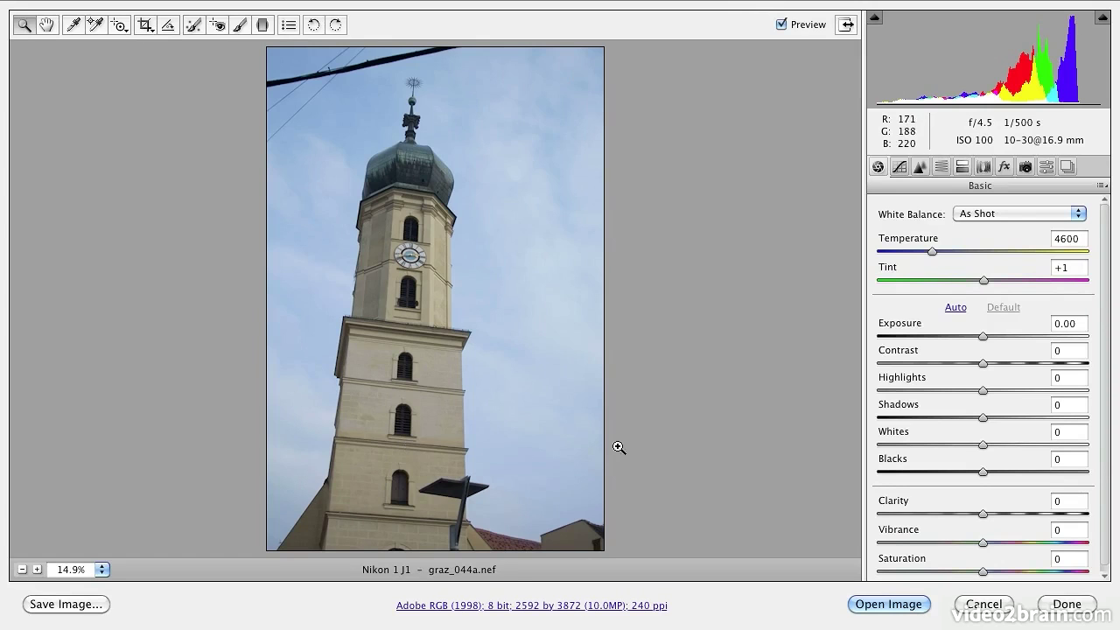
Step: Set Exposure +0.95, Shadows +37, Blacks -63 and Whites -2, checking against the original
left_click_drag(982, 338, 1022, 421)
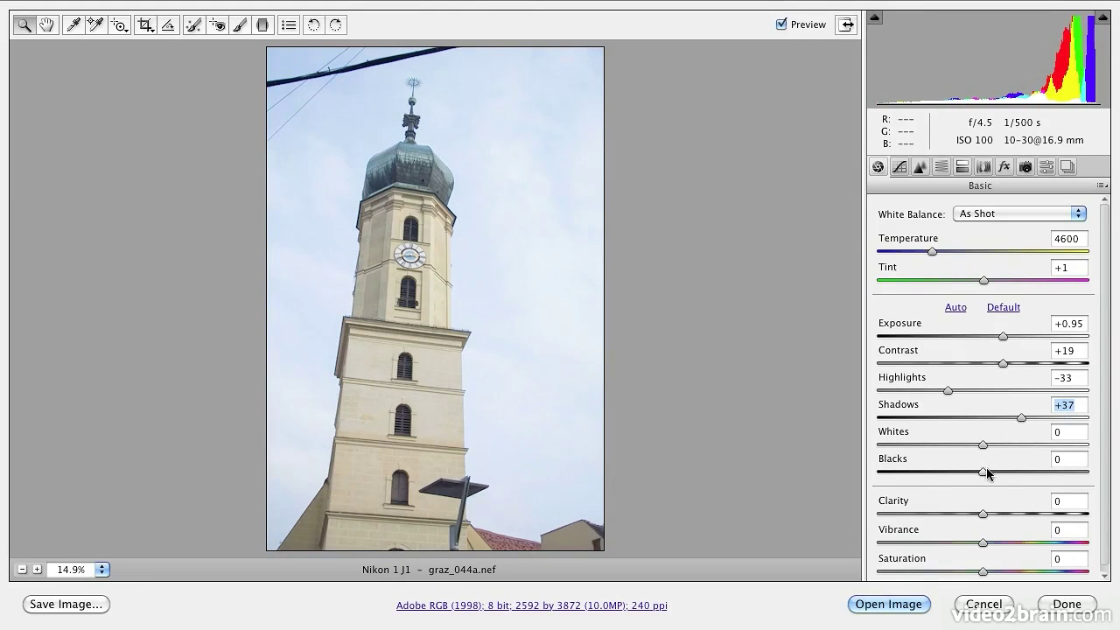
left_click_drag(986, 474, 921, 475)
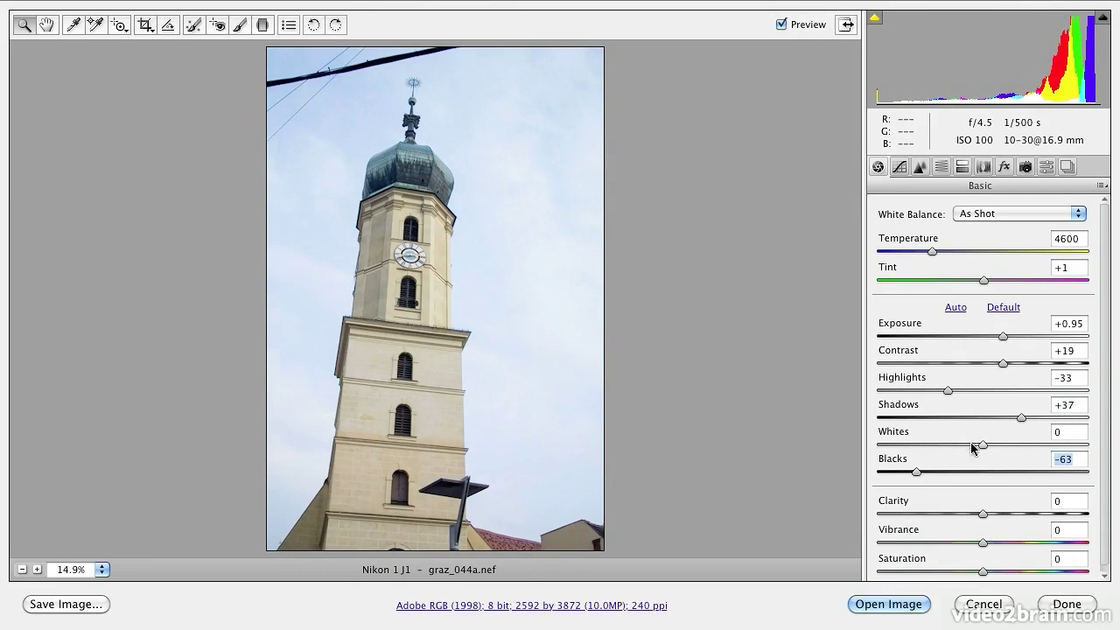
mouse_move(980, 450)
left_mouse_down()
mouse_move(935, 451)
mouse_move(980, 445)
left_mouse_up()
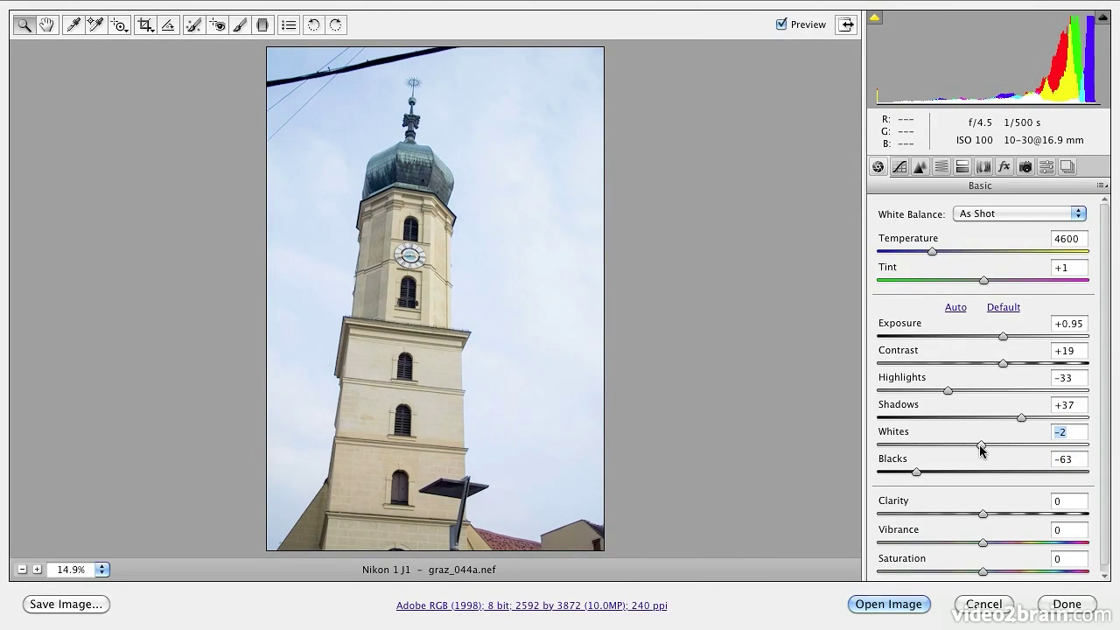
left_click(795, 28)
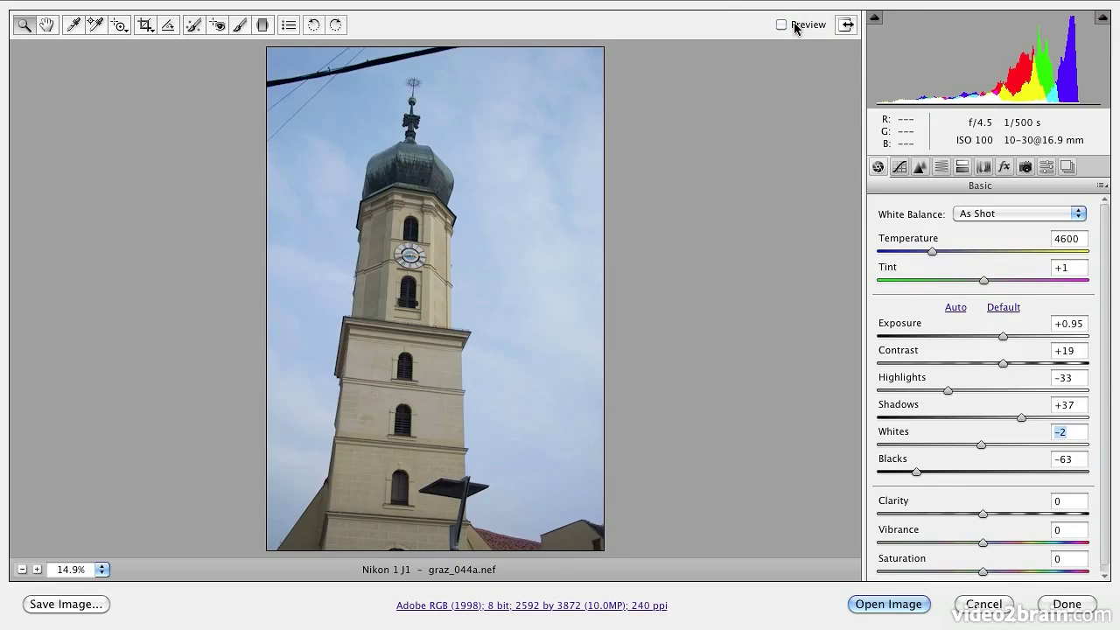
left_click(795, 28)
left_click(794, 28)
left_click(794, 28)
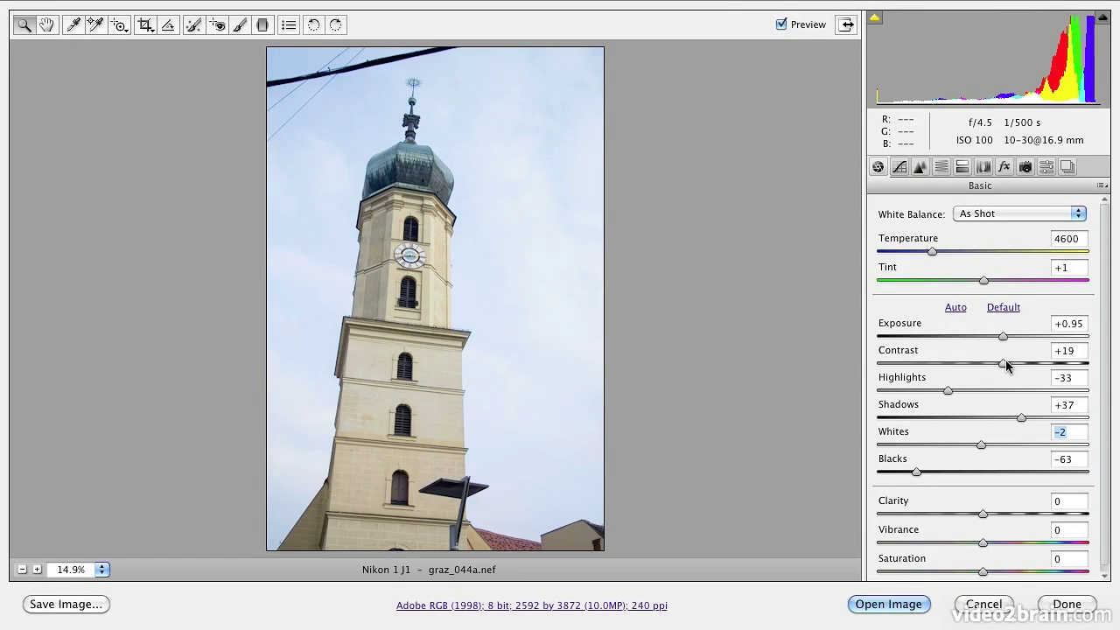
Step: Set Contrast to +22 and Highlights to -46, then compare with the original
mouse_move(1005, 364)
left_mouse_down()
mouse_move(983, 367)
mouse_move(1022, 368)
mouse_move(1005, 368)
left_mouse_up()
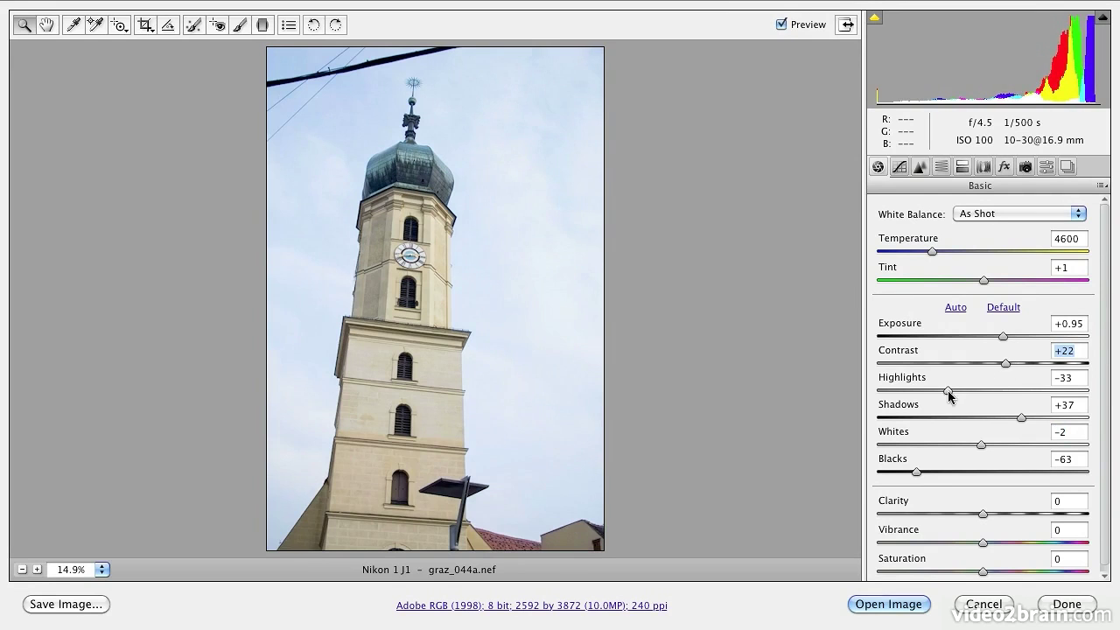
mouse_move(947, 391)
left_mouse_down()
mouse_move(991, 394)
mouse_move(936, 396)
left_mouse_up()
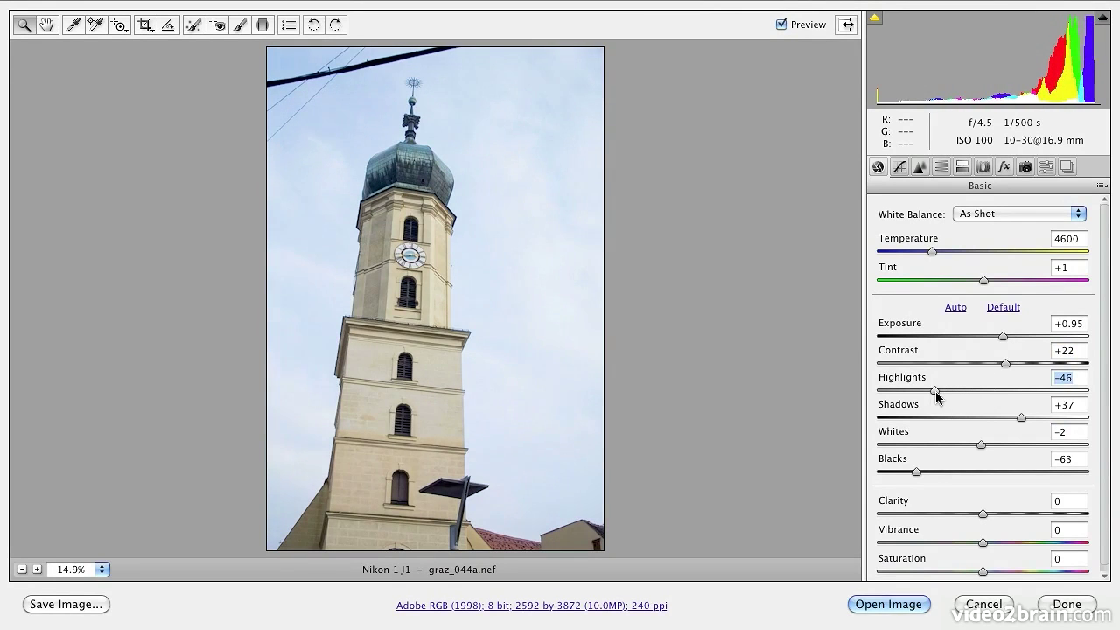
left_click(797, 23)
left_click(797, 25)
Step: Brighten then darken the sky with the Targeted Adjustment Tool, comparing against the original
left_click(121, 28)
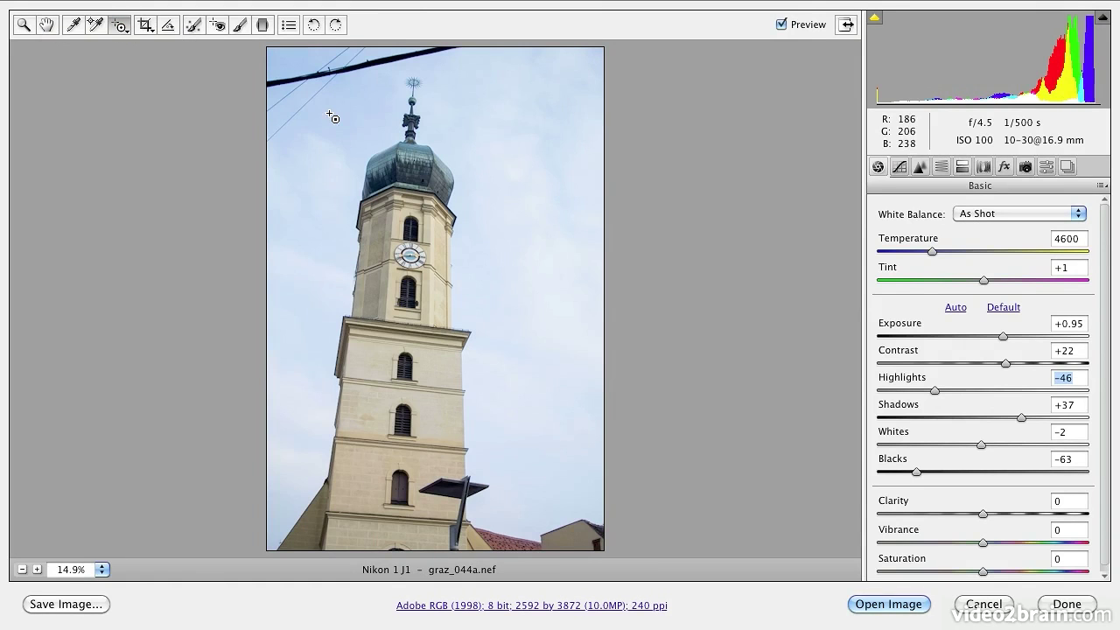
left_click_drag(338, 118, 344, 54)
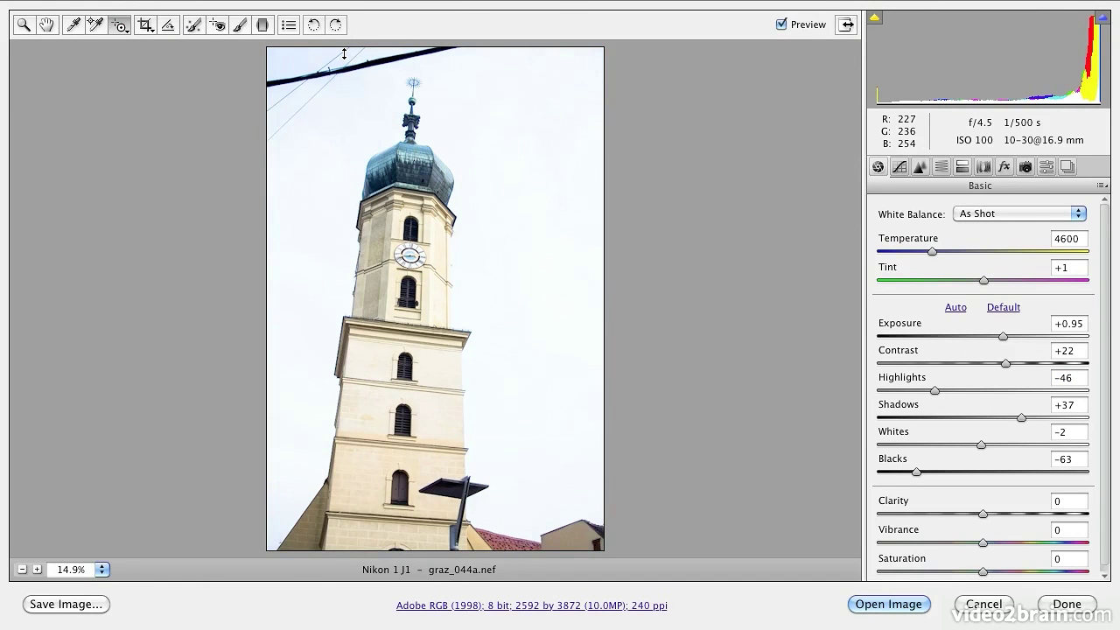
left_click_drag(344, 59, 340, 141)
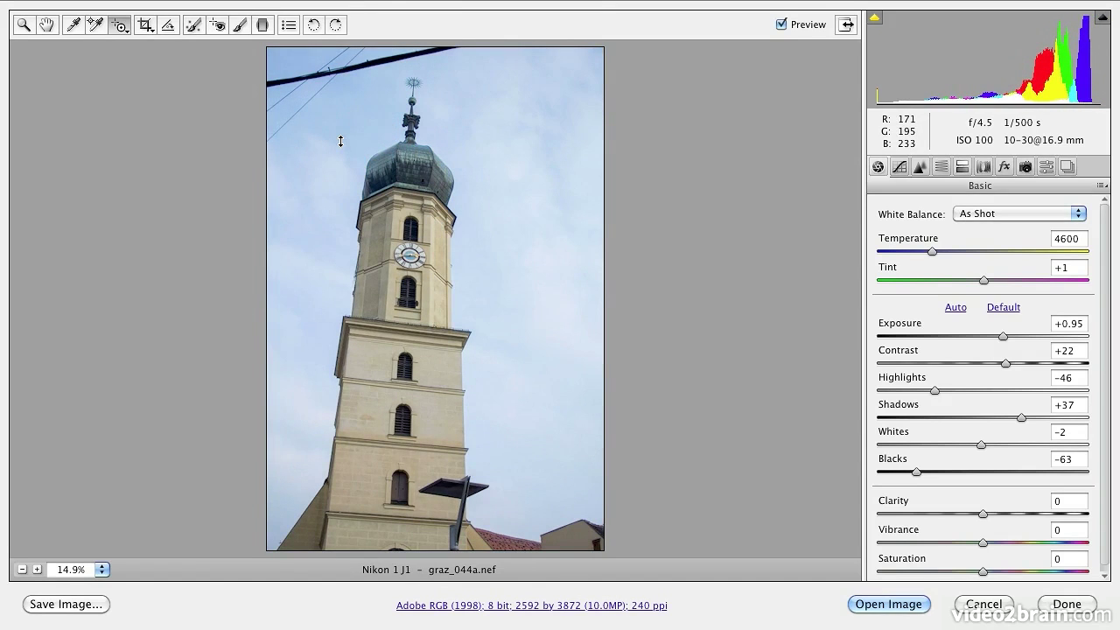
left_click(781, 25)
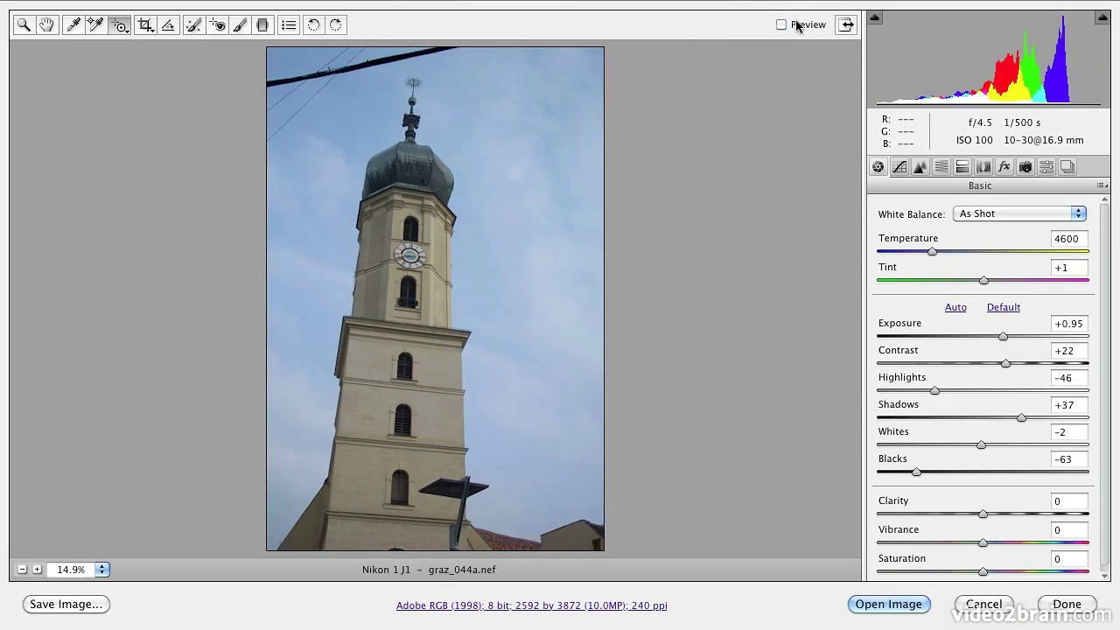
left_click(796, 26)
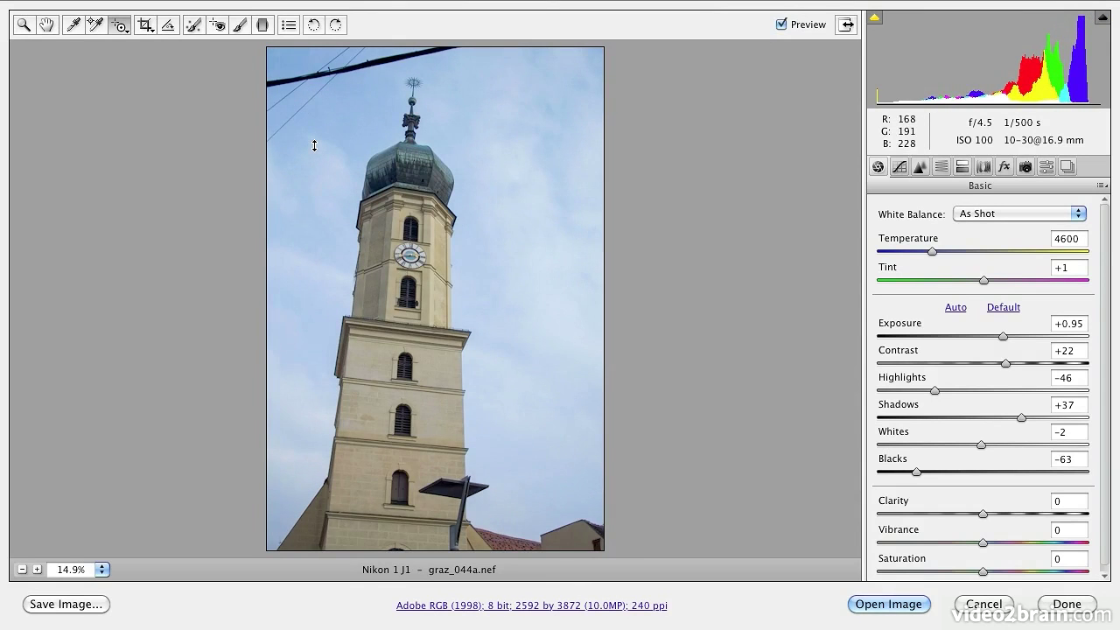
left_click(784, 25)
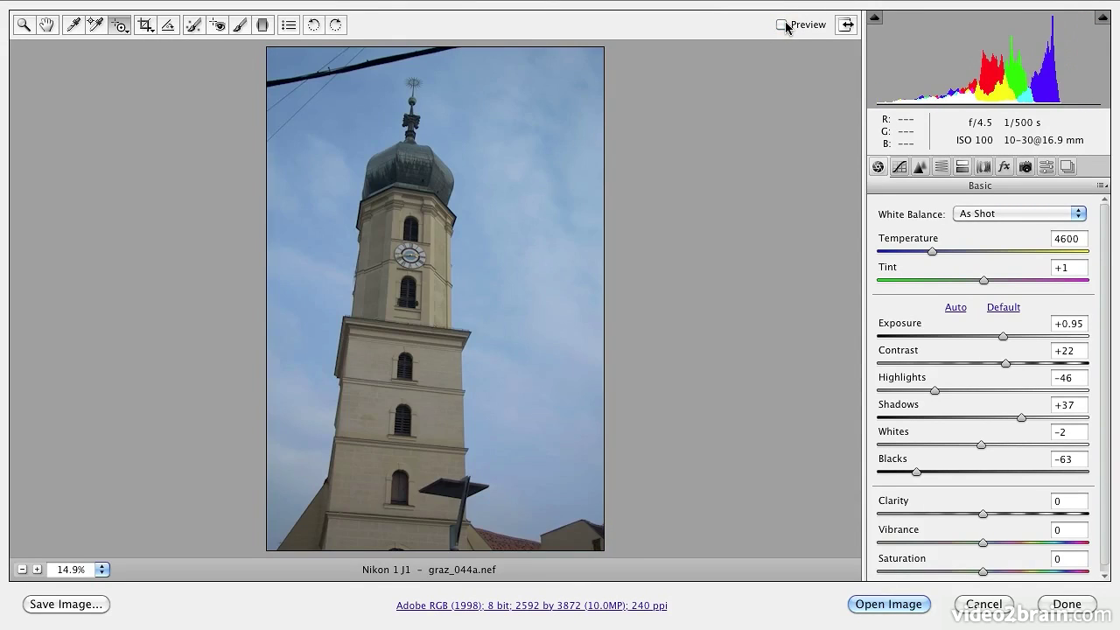
Step: Give graz_044a.nef Clarity +21 and Vibrance +15, compare against the original, and apply
left_click(784, 26)
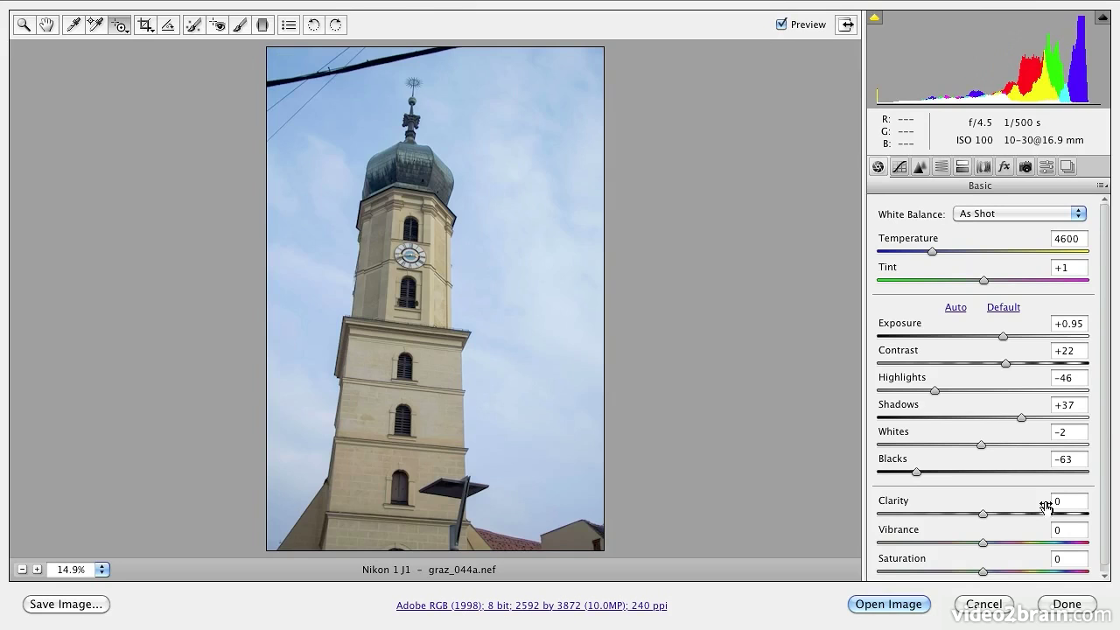
left_click_drag(987, 516, 998, 542)
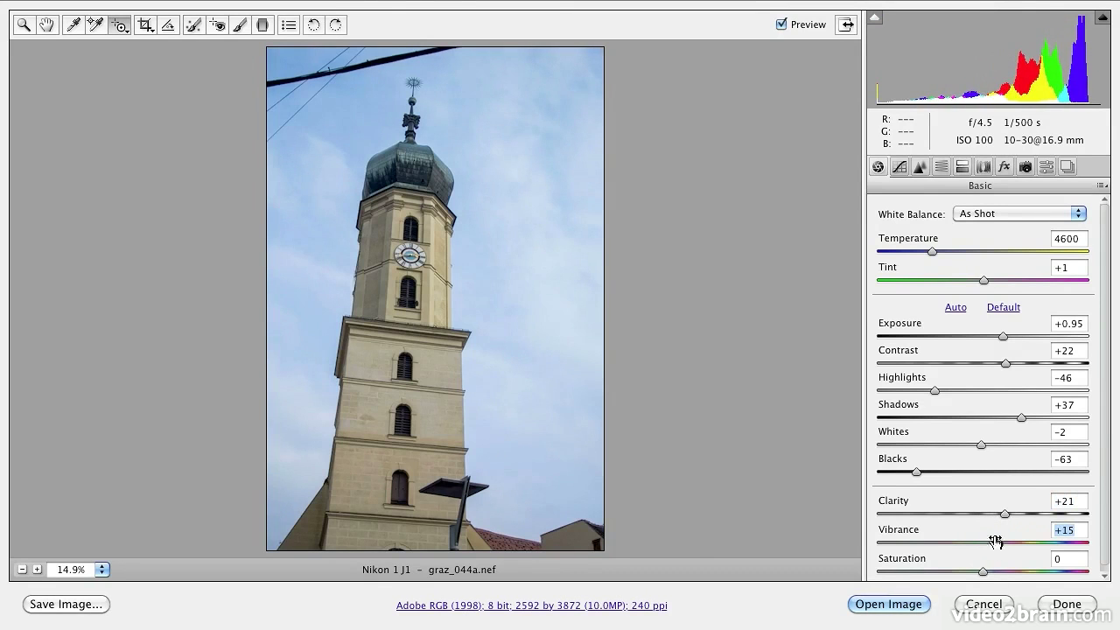
left_click(781, 25)
left_click(781, 26)
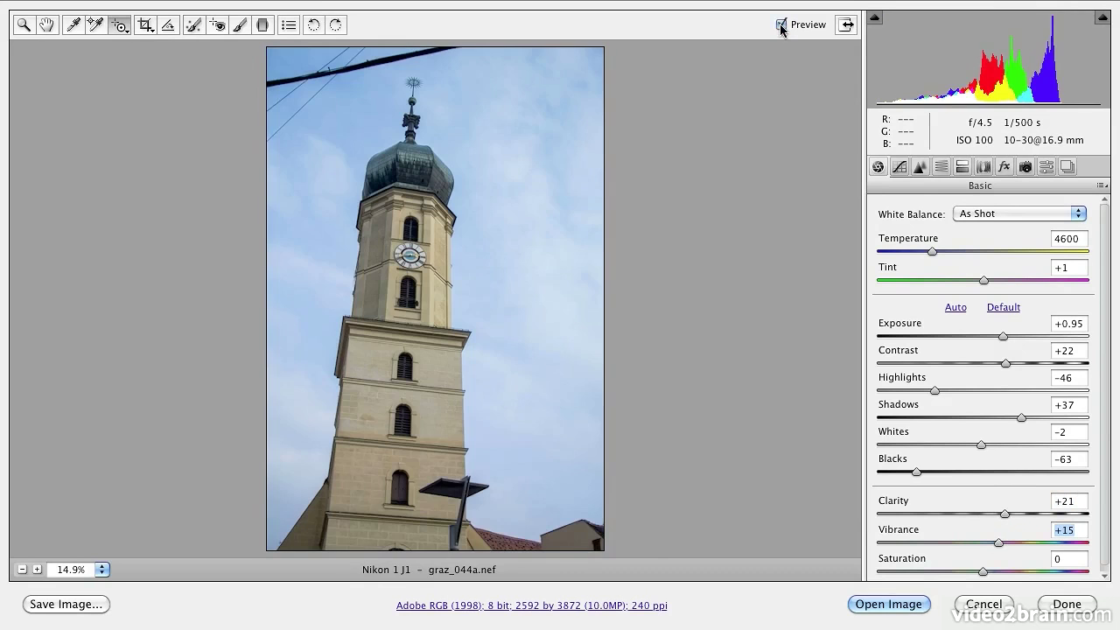
left_click(1051, 612)
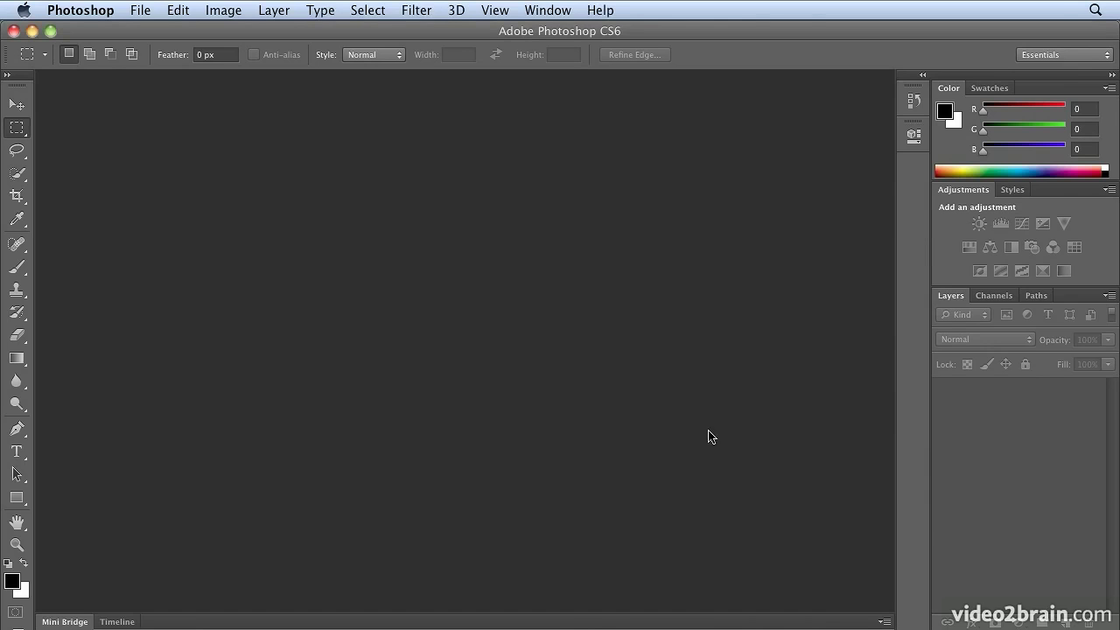
Step: Back in Bridge, copy the Camera Raw settings from the edited graz_044a.nef
key("super+Tab")
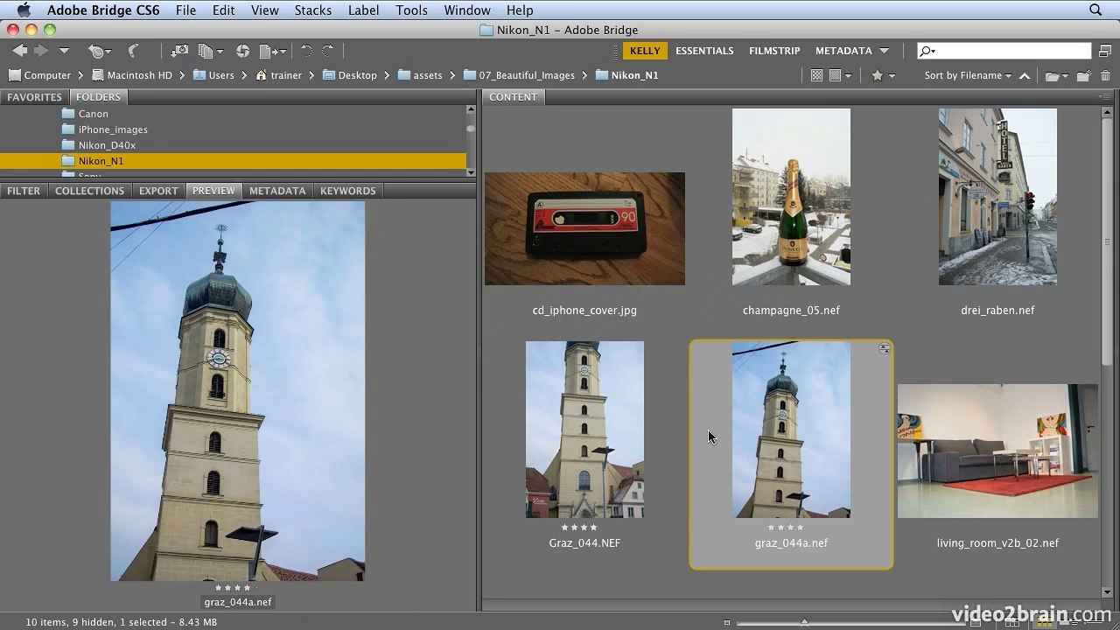
key("Left")
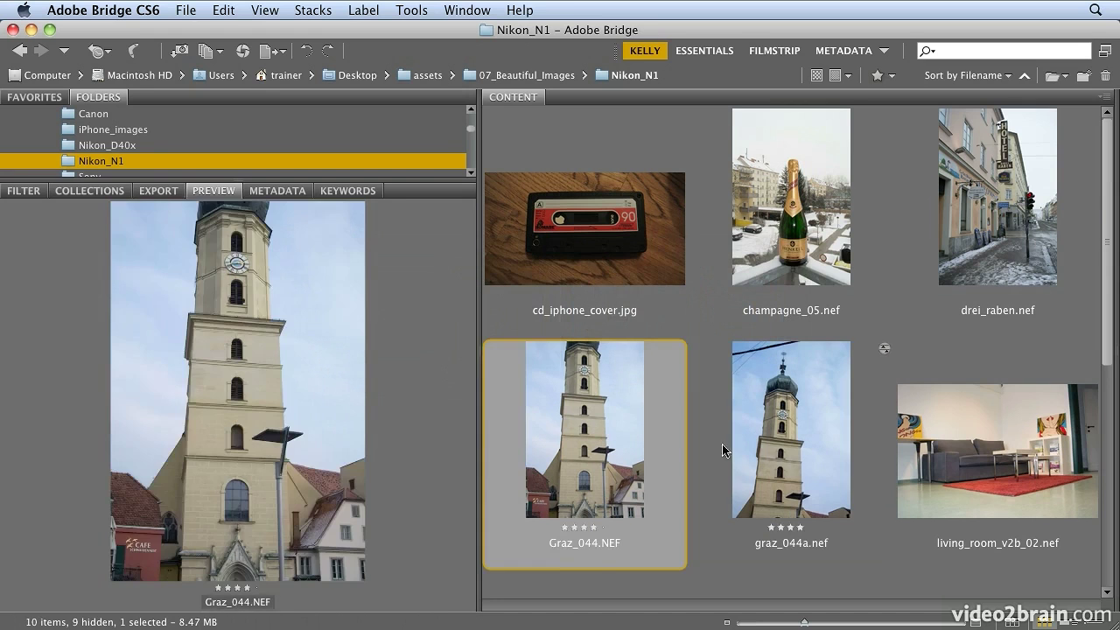
left_click(776, 451)
left_click(624, 451)
left_click(748, 506)
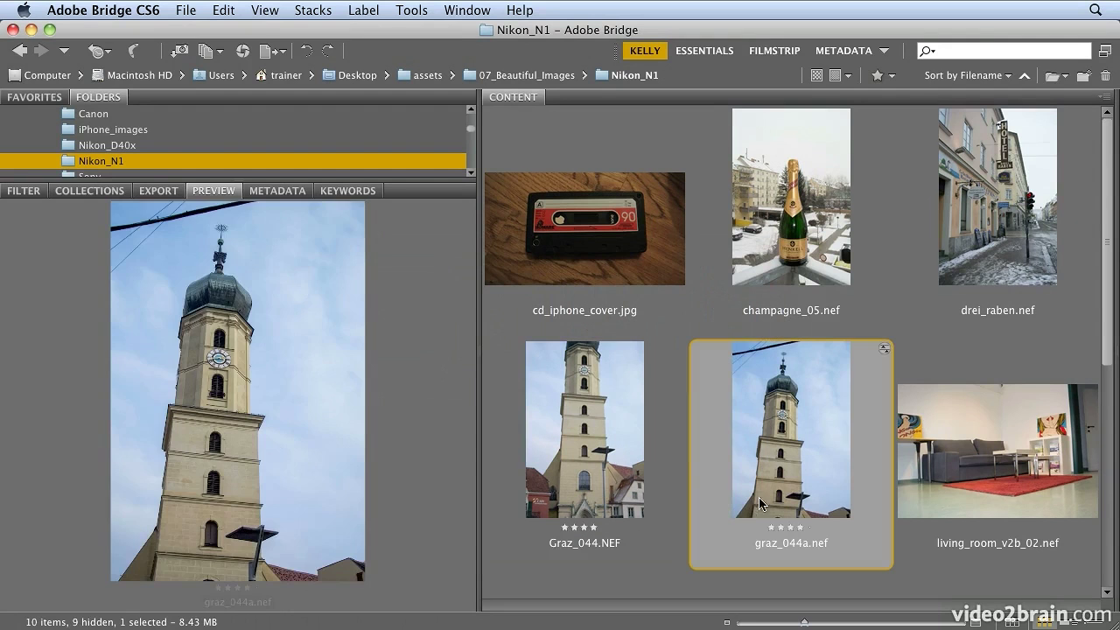
left_click(219, 10)
mouse_move(300, 226)
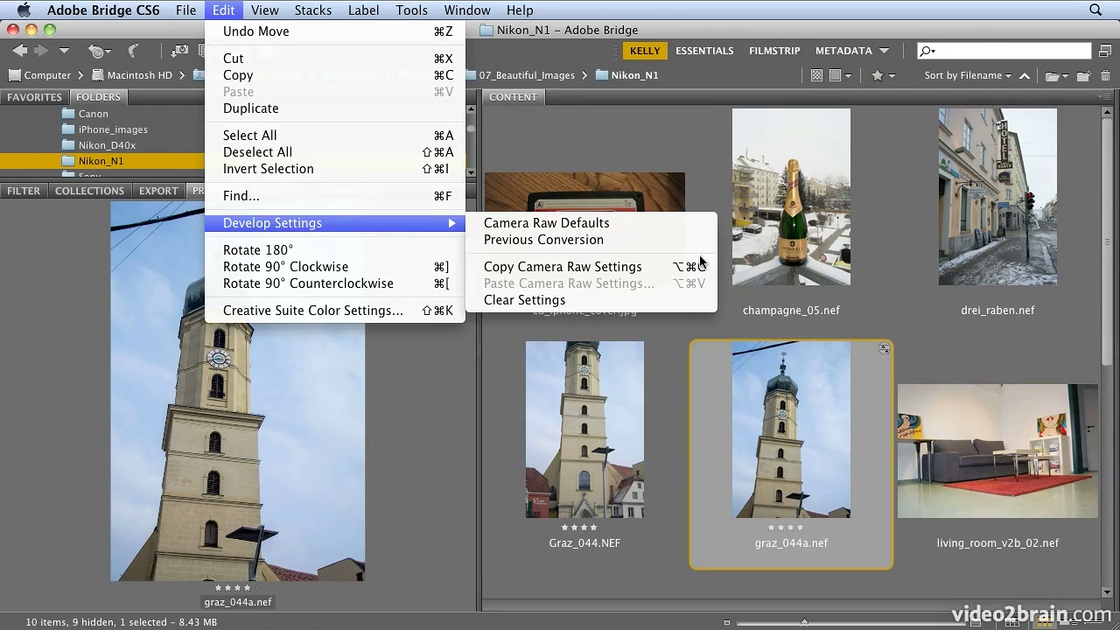
left_click(669, 267)
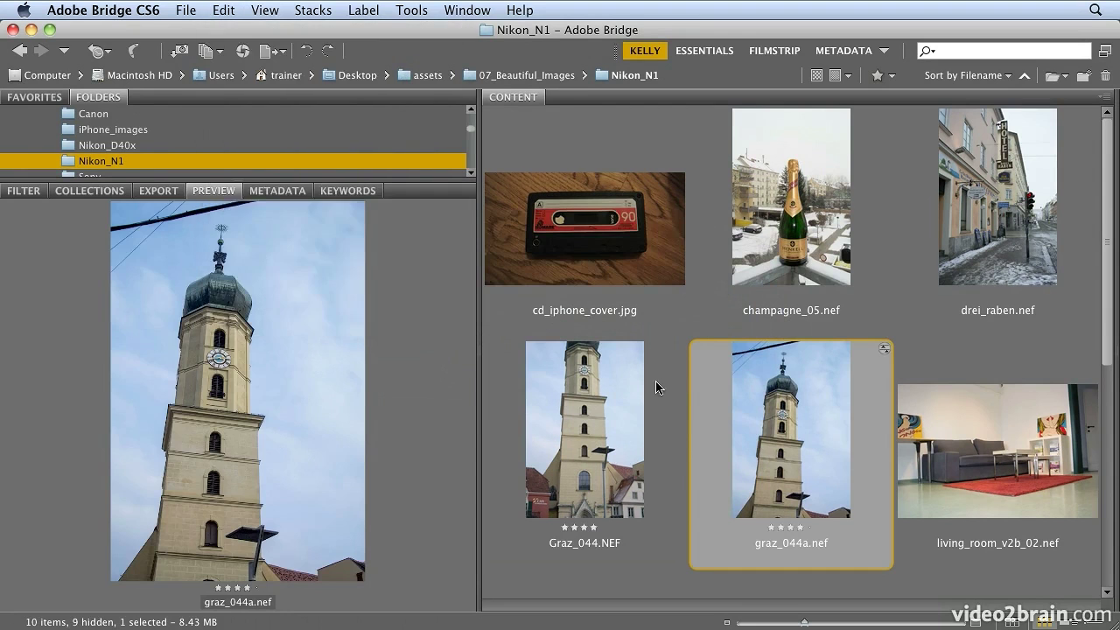
Step: Paste those Camera Raw settings onto Graz_044.NEF, confirming all listed settings
left_click(660, 389)
left_click(220, 10)
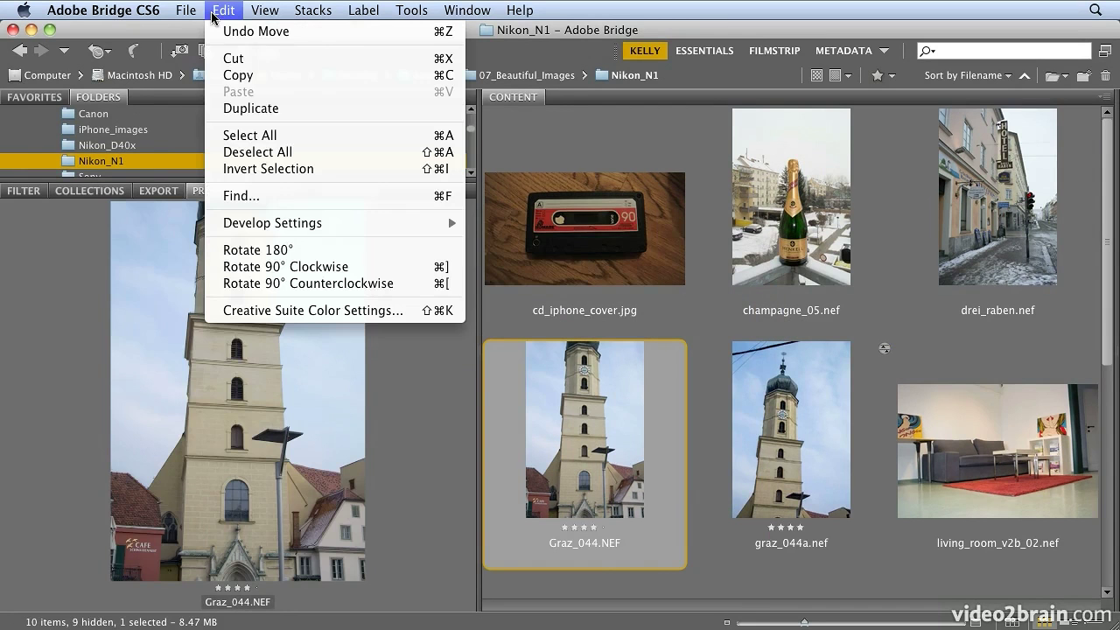
mouse_move(282, 229)
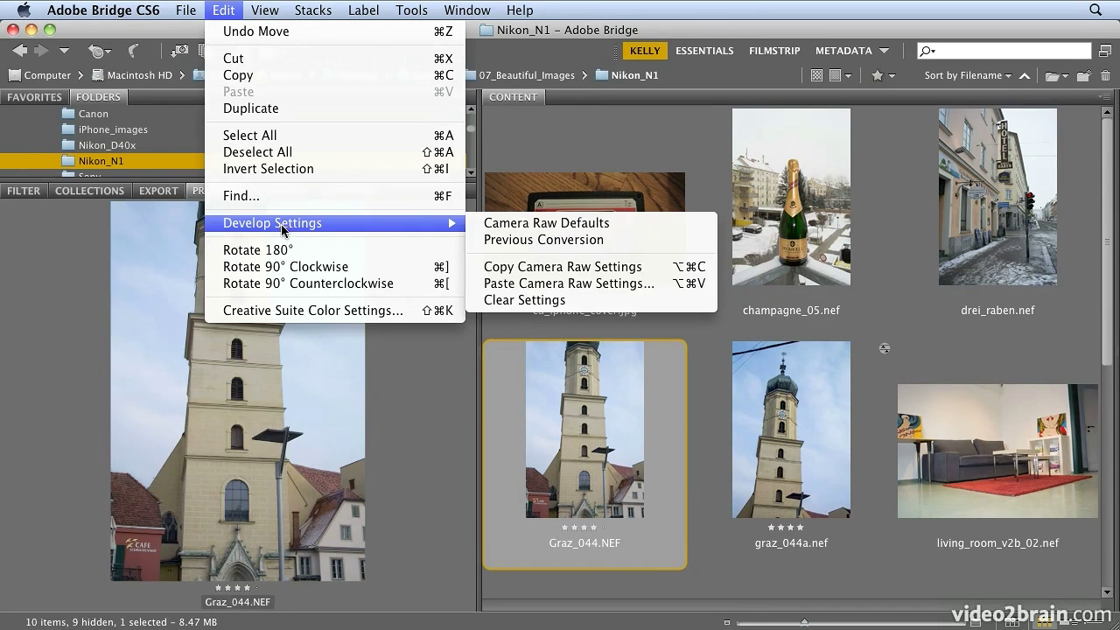
left_click(542, 286)
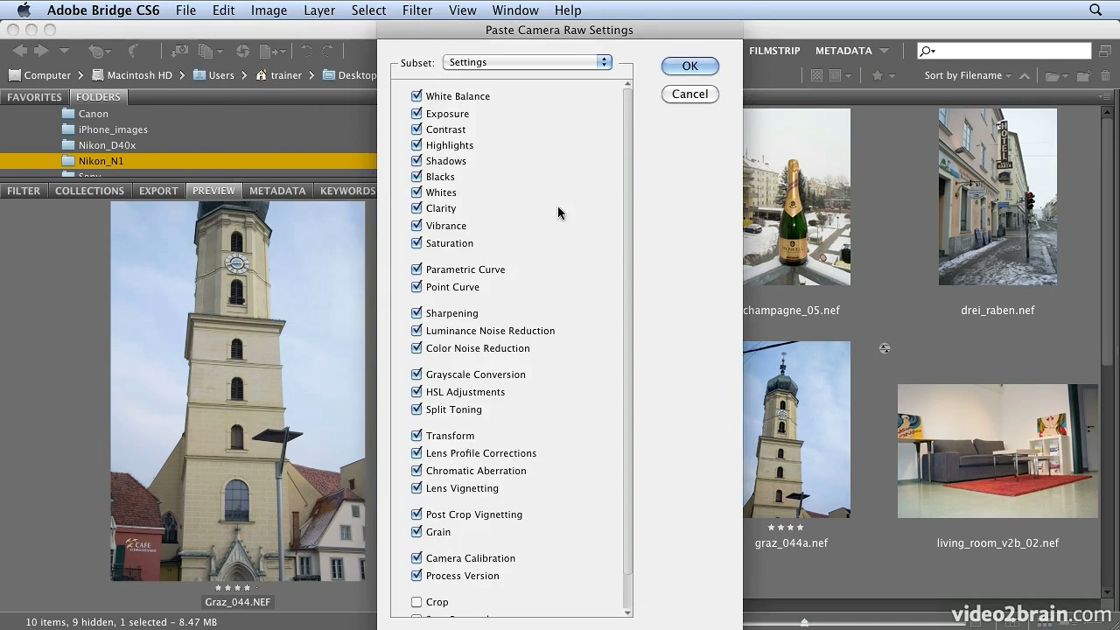
left_click(676, 70)
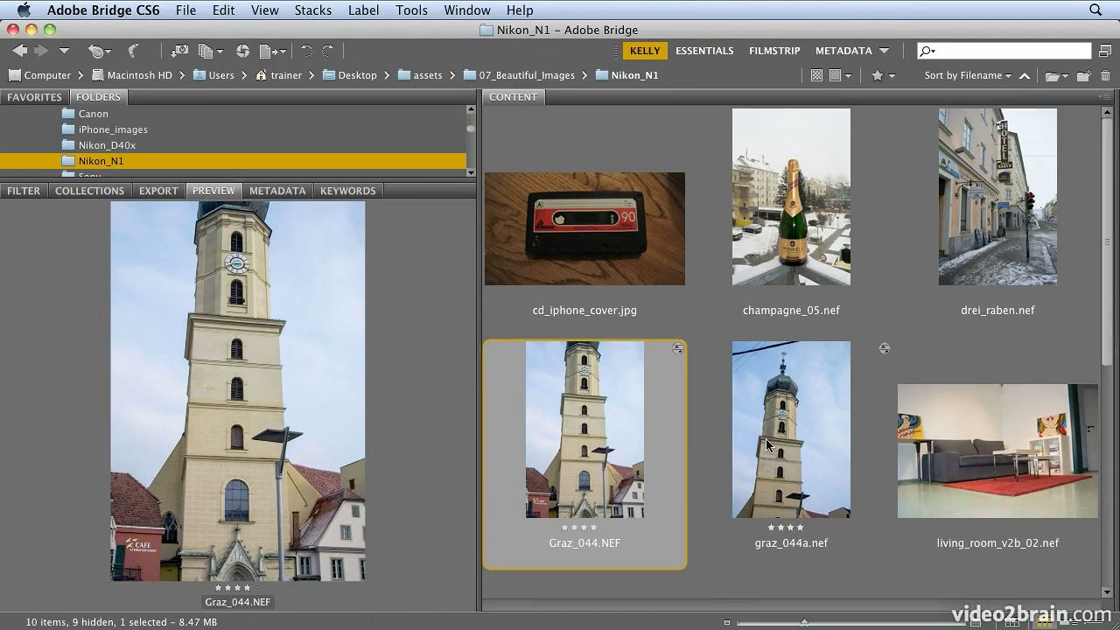
Step: Select both Graz_044.NEF and graz_044a.nef and send them to Tools > Photoshop > Photomerge
left_click(804, 446, "shift")
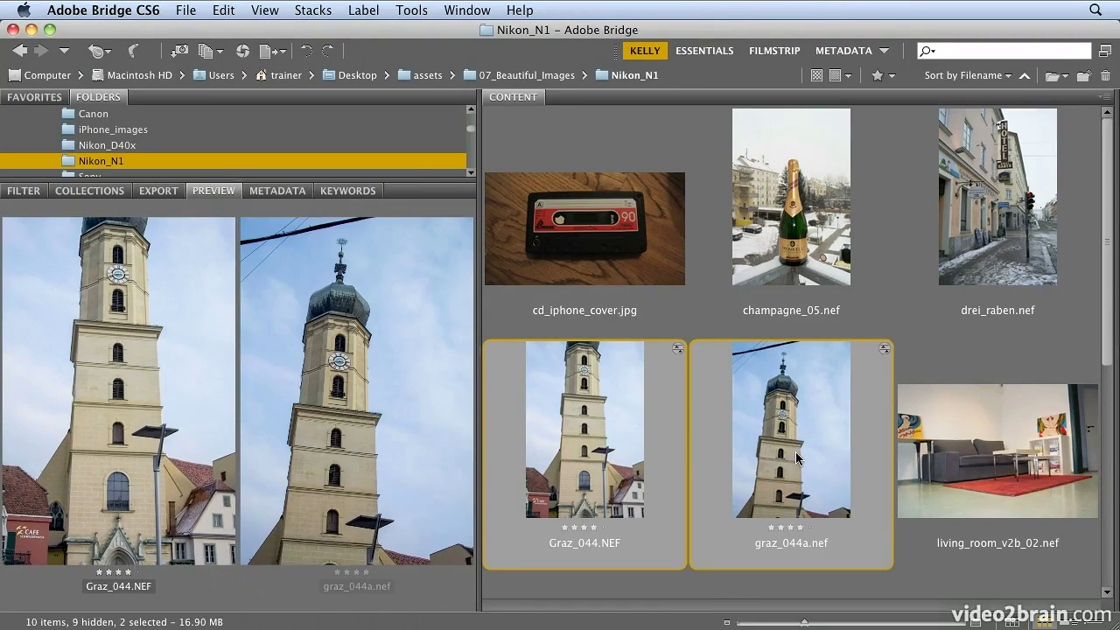
left_click(401, 12)
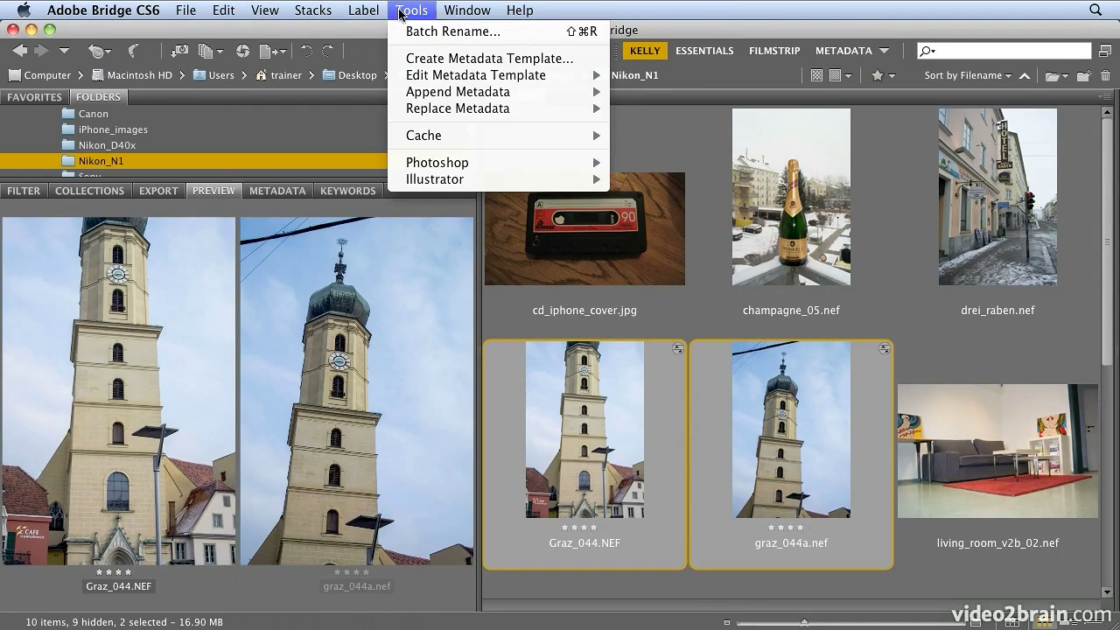
mouse_move(440, 169)
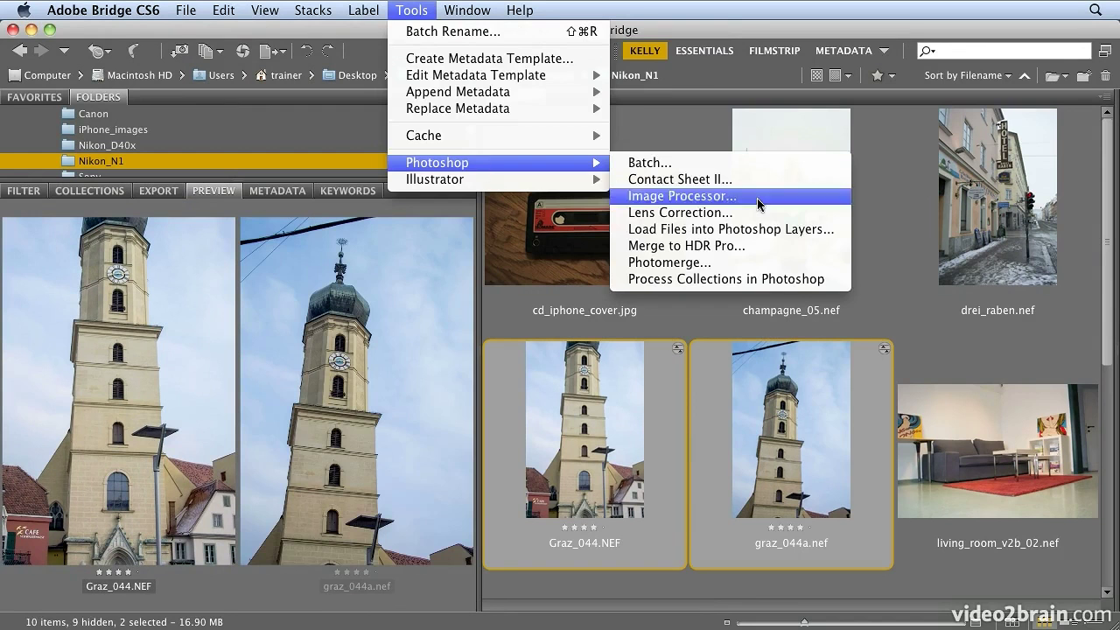
left_click(797, 262)
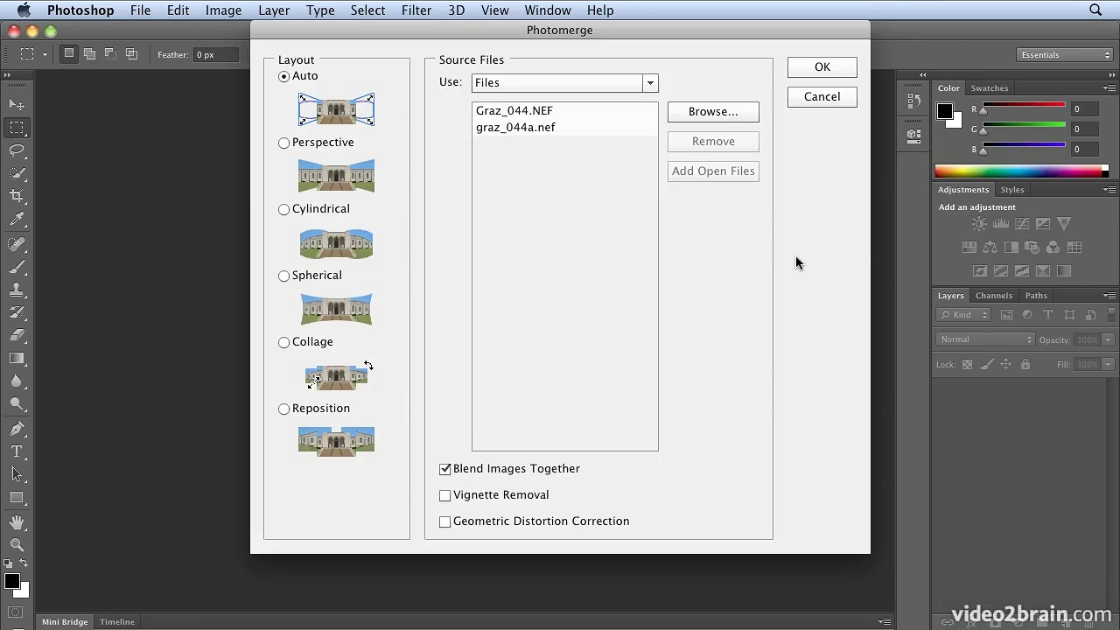
Step: Run Photomerge on the two tower shots, then toggle the Graz_044.NEF layer mask off and on
left_click(797, 72)
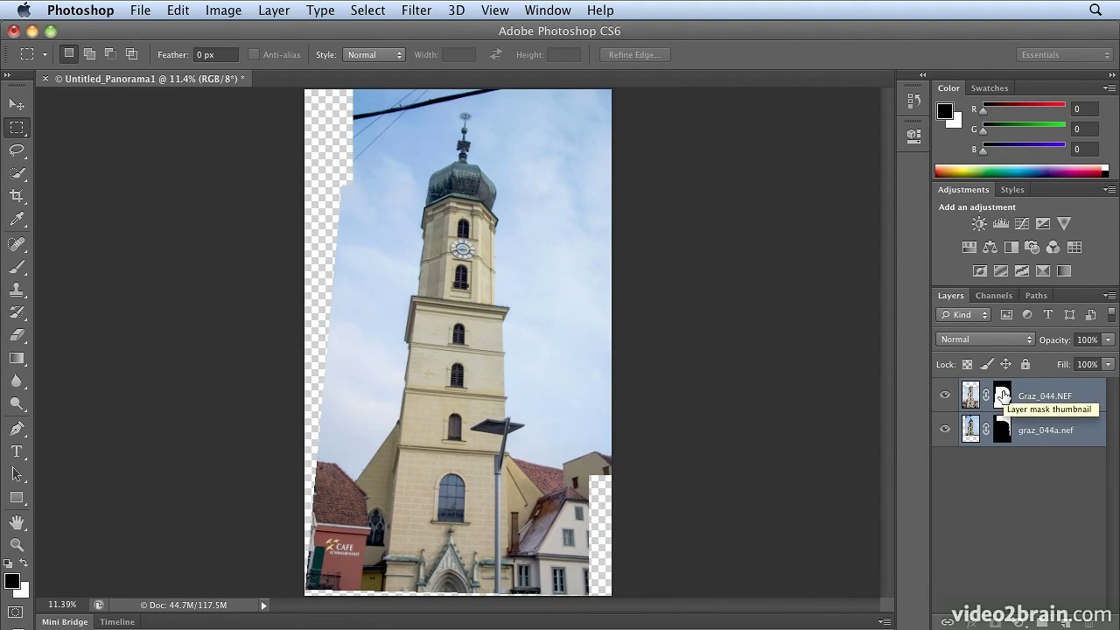
left_click(1002, 396, "shift")
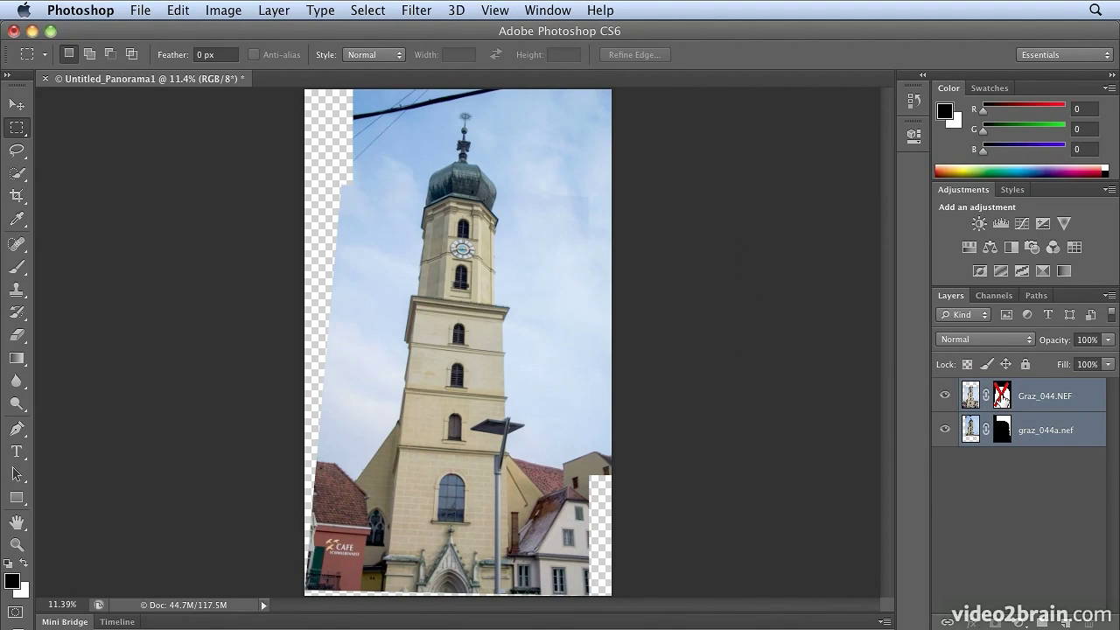
left_click(1001, 398, "shift")
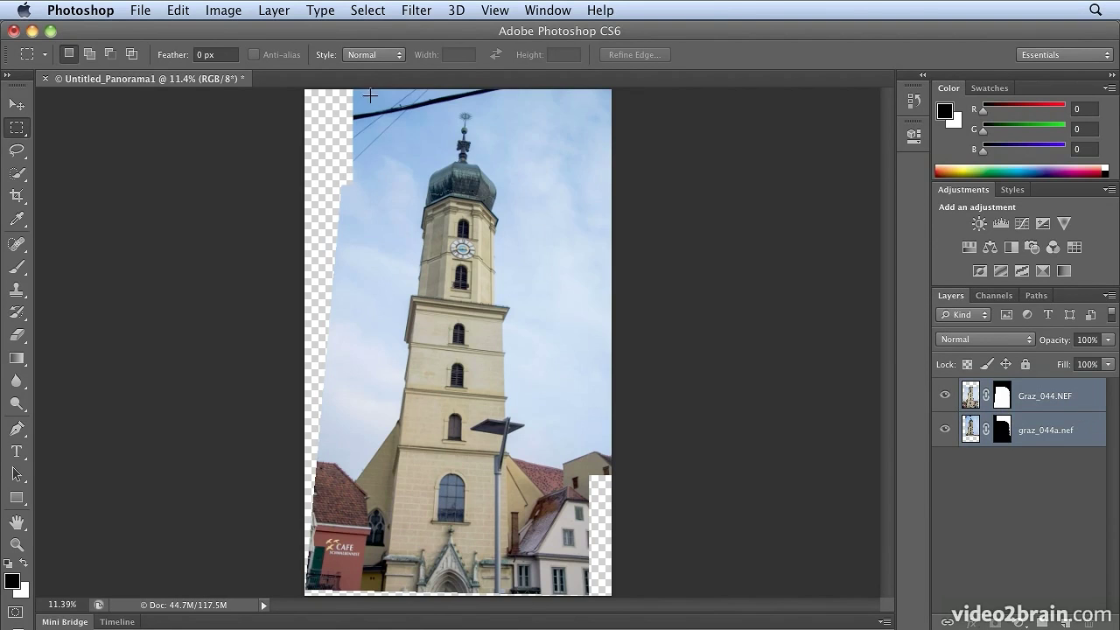
Step: Marquee the central tower strip, trim the ragged bottom, crop to it, and deselect
left_click_drag(365, 89, 588, 602)
key("shift+Left")
key("shift+Left")
key("shift+Left")
key("shift+Left")
key("shift+Left")
key("shift+Left")
key("shift+Left")
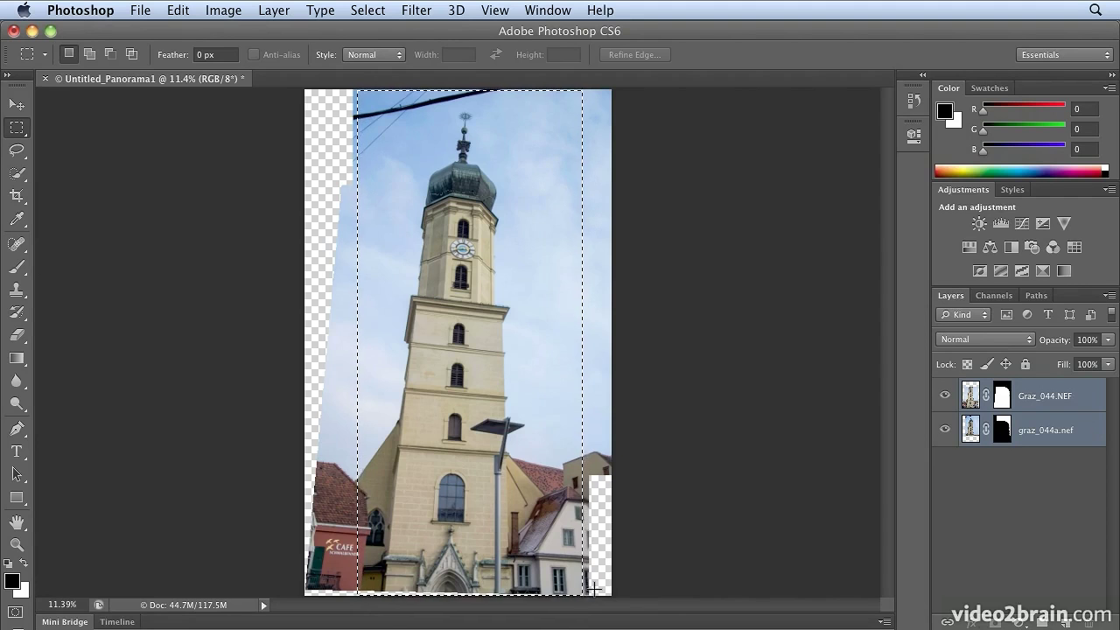
key("alt")
left_click_drag(336, 581, 690, 628)
key("shift+Down")
key("shift+Down")
key("shift+Down")
key("shift+Down")
key("shift+Down")
key("shift+Down")
key("shift+Down")
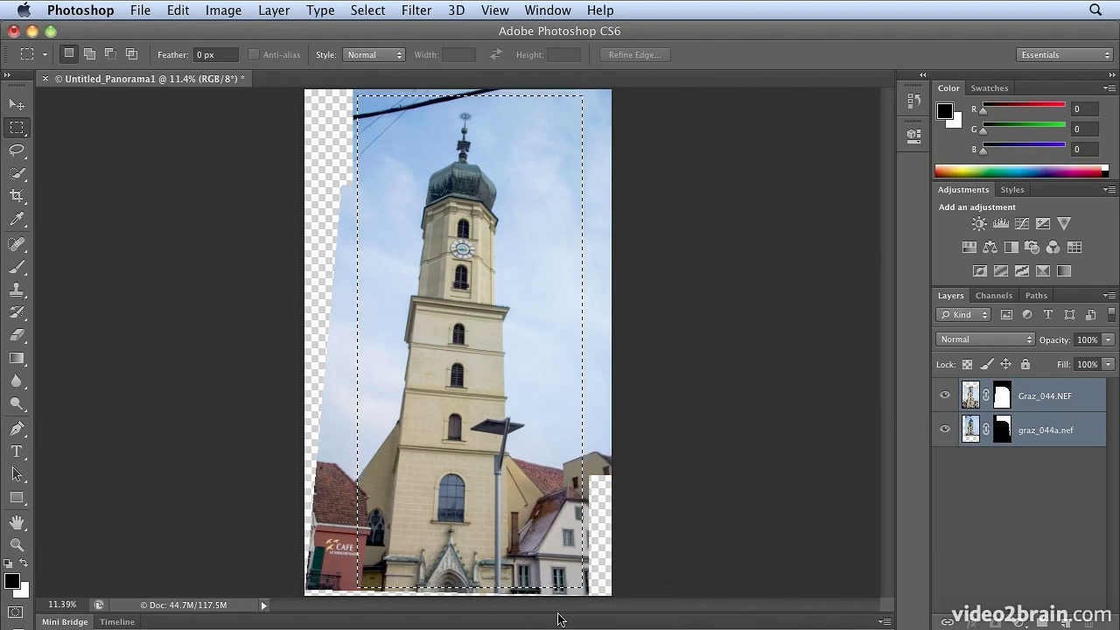
left_click(214, 9)
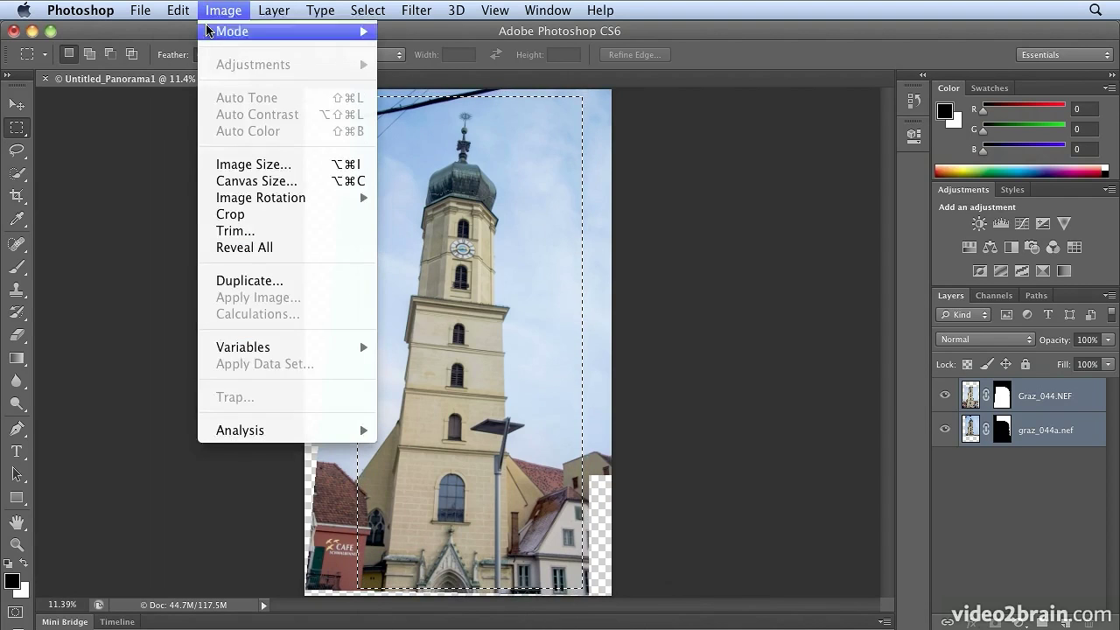
left_click(257, 218)
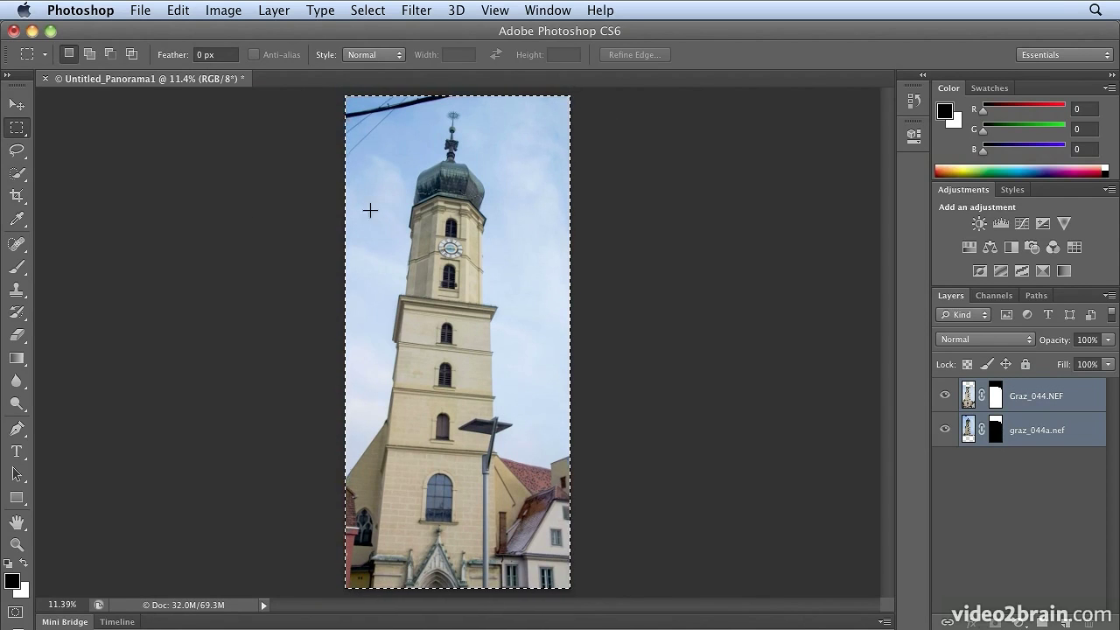
key("super+d")
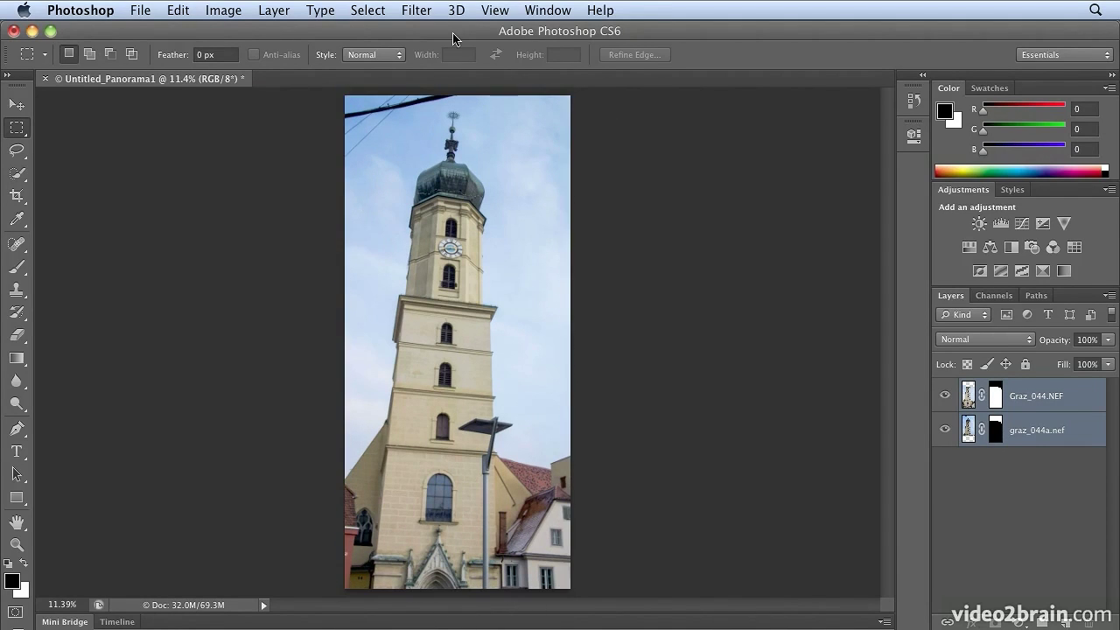
Step: Pick the Patch Tool from the healing tools and flatten both layers into one Background
left_click(15, 150)
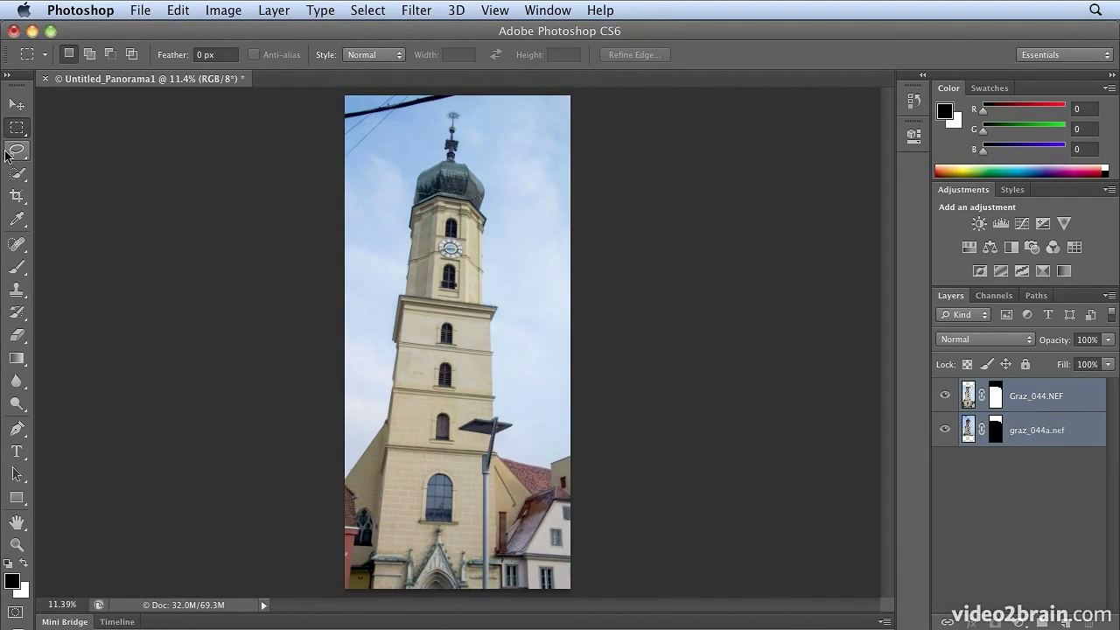
left_click(14, 212)
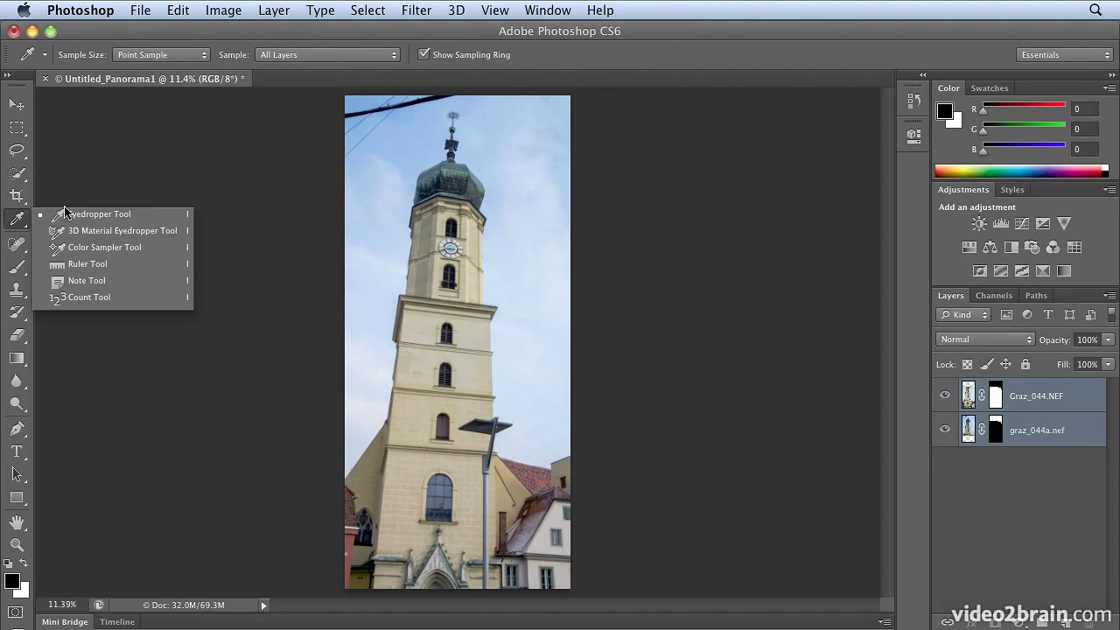
left_click(17, 243)
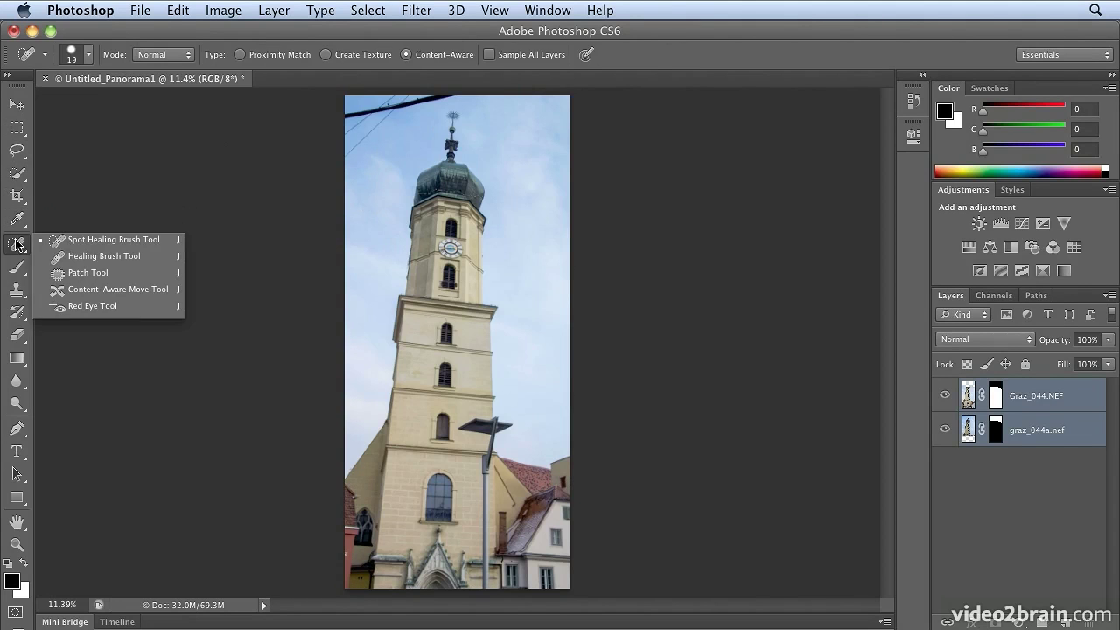
left_click(76, 273)
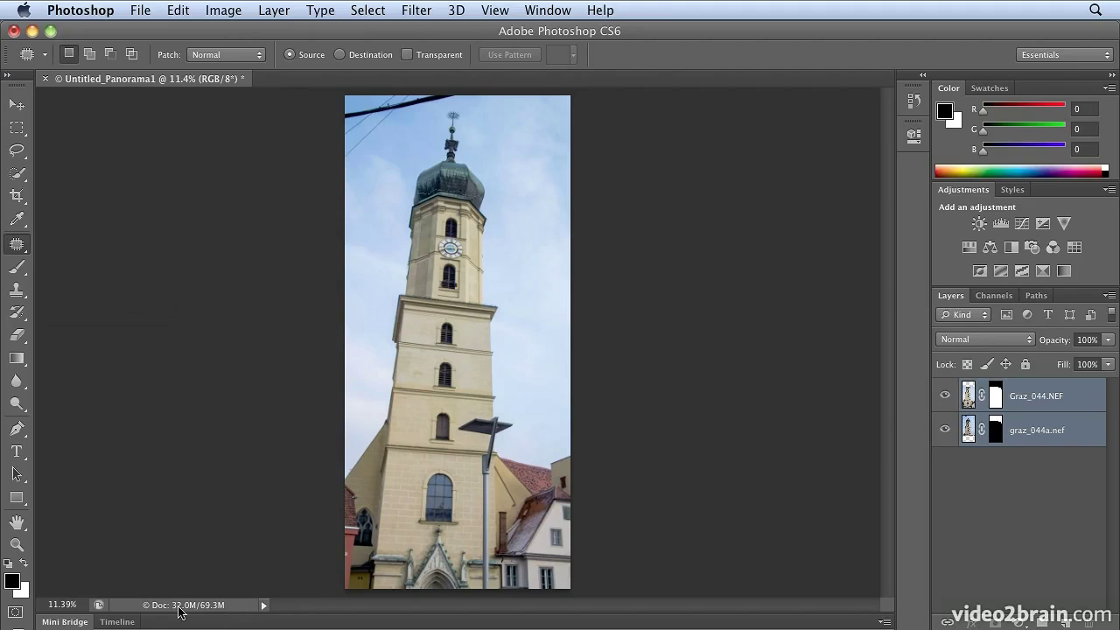
left_click(259, 8)
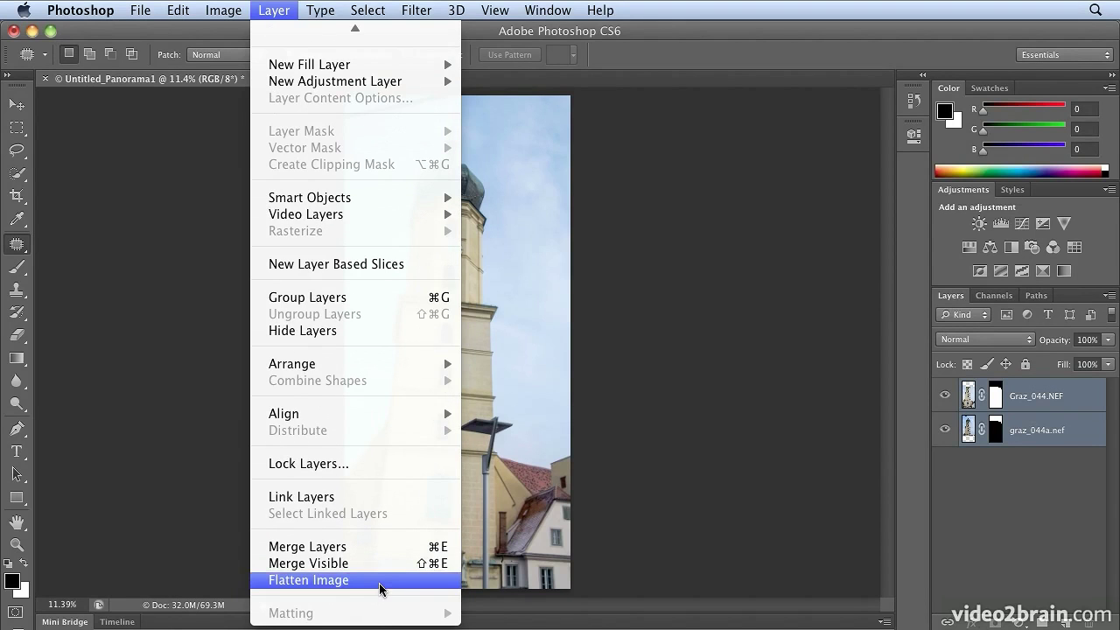
left_click(381, 580)
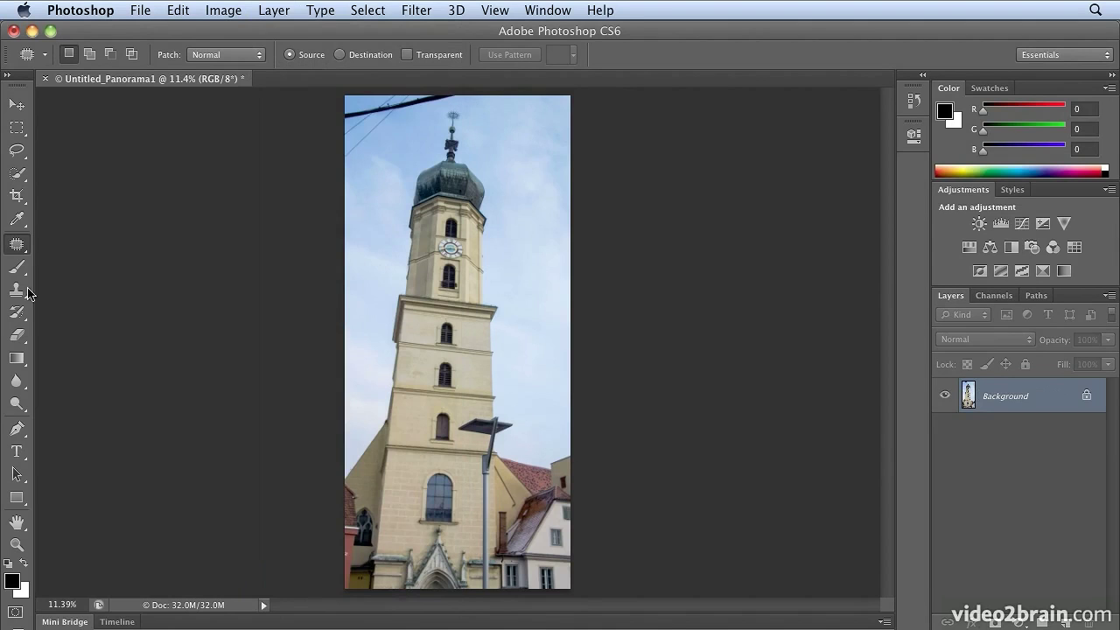
Step: Outline the cables at the top-left of the sky and Content-Aware fill them, then deselect
left_click(17, 245)
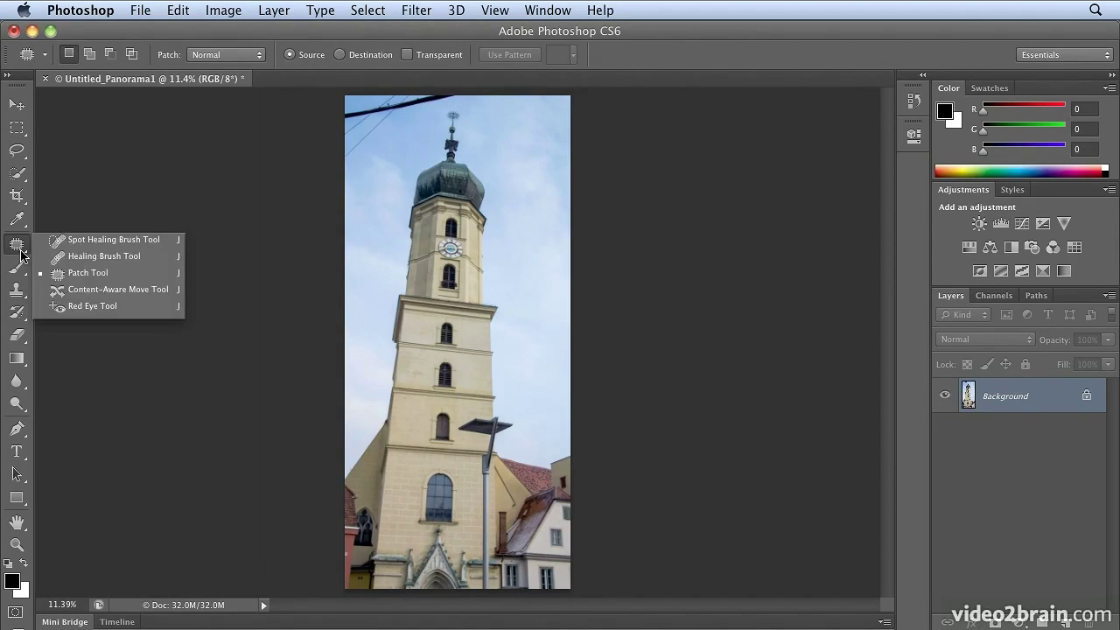
left_click(80, 273)
mouse_move(322, 102)
left_mouse_down()
mouse_move(333, 161)
mouse_move(369, 156)
mouse_move(403, 120)
mouse_move(456, 106)
mouse_move(466, 86)
mouse_move(348, 78)
mouse_move(307, 89)
mouse_move(301, 97)
mouse_move(494, 115)
left_mouse_up()
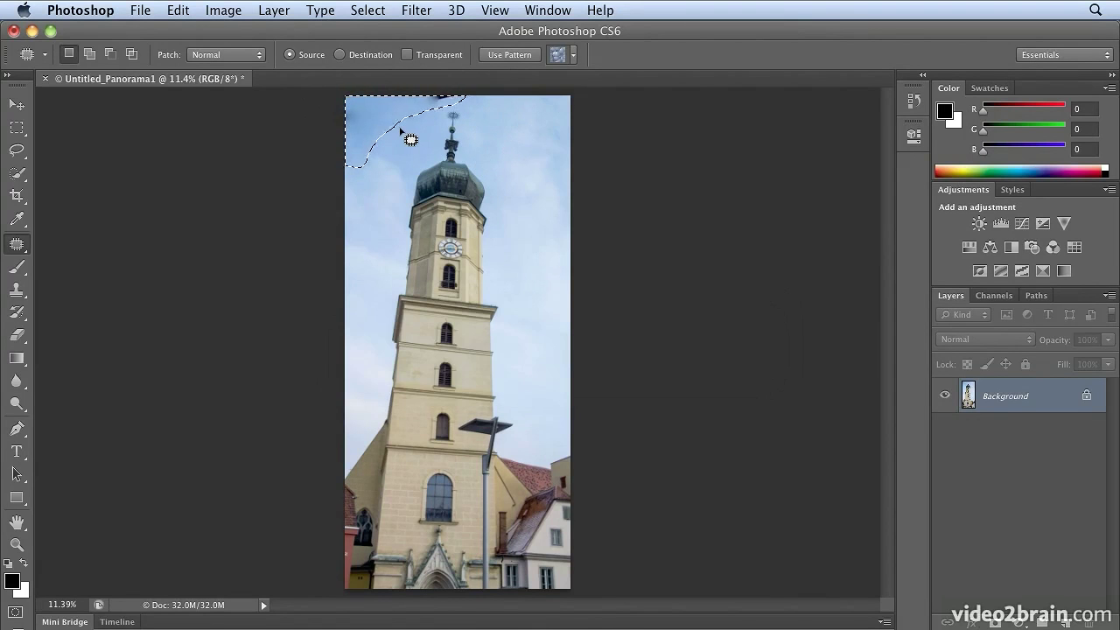
left_click(175, 11)
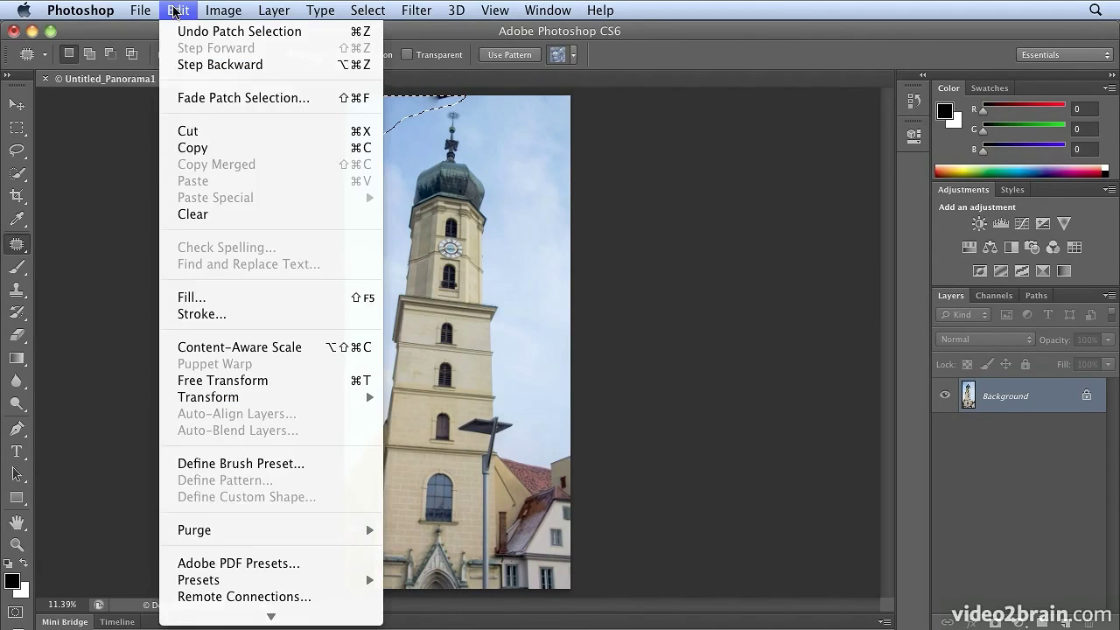
left_click(210, 297)
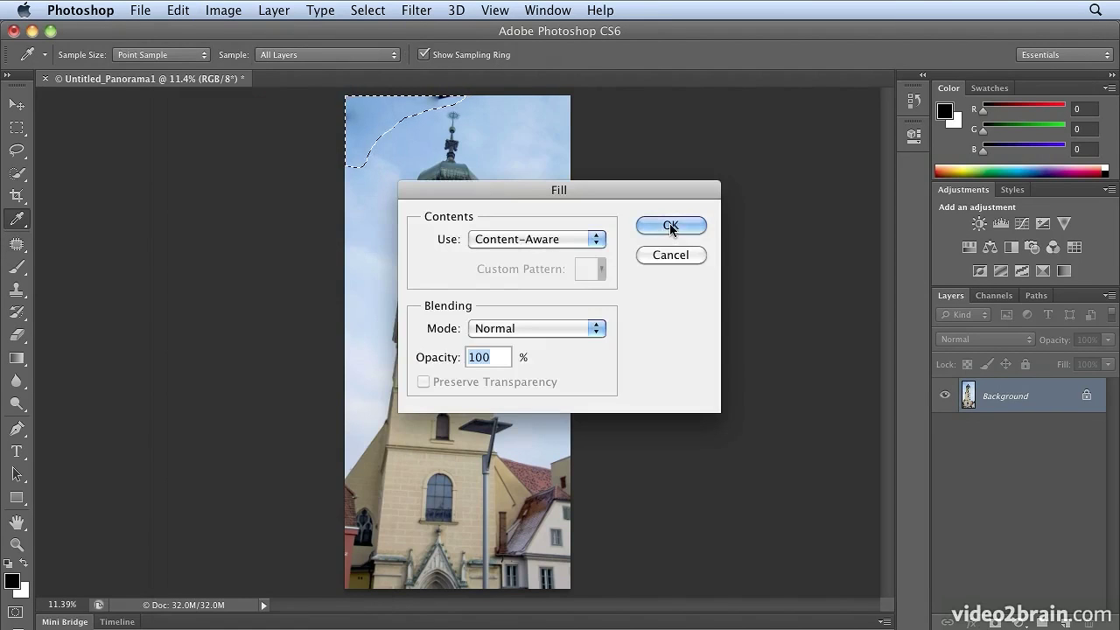
left_click(669, 224)
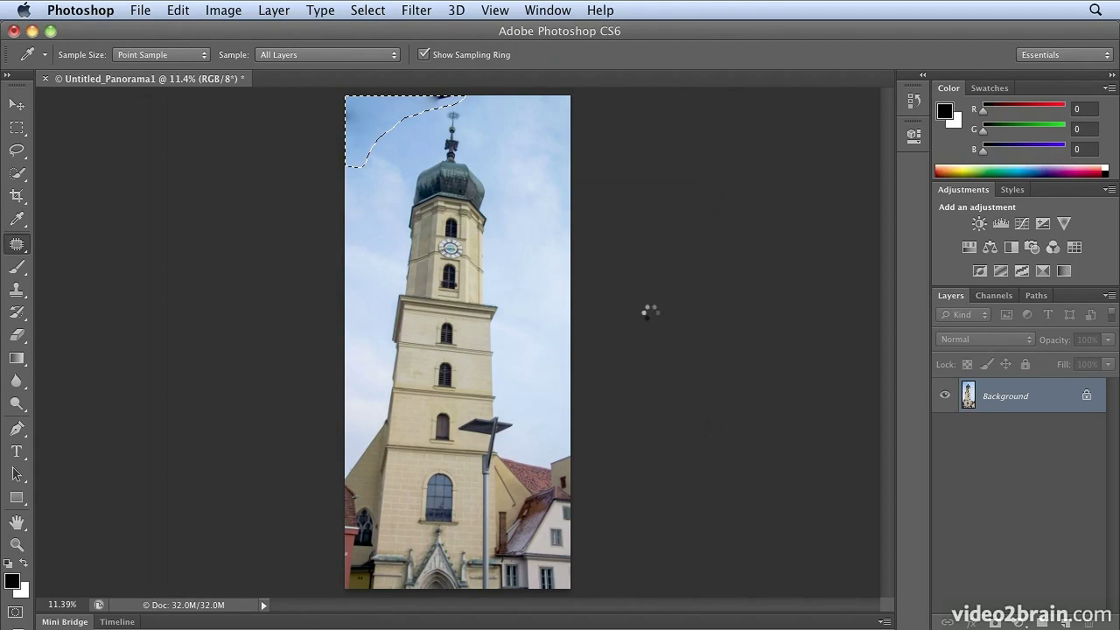
key("super+d")
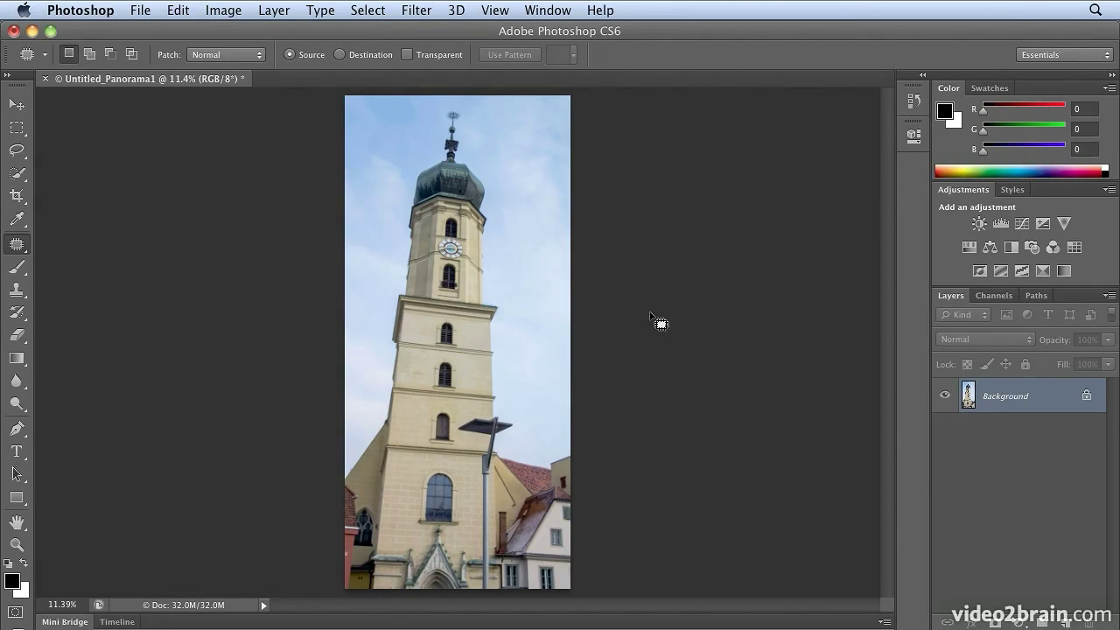
Step: Return to Bridge and select only graz_044a.nef to reopen it in Camera Raw
key("super+Tab")
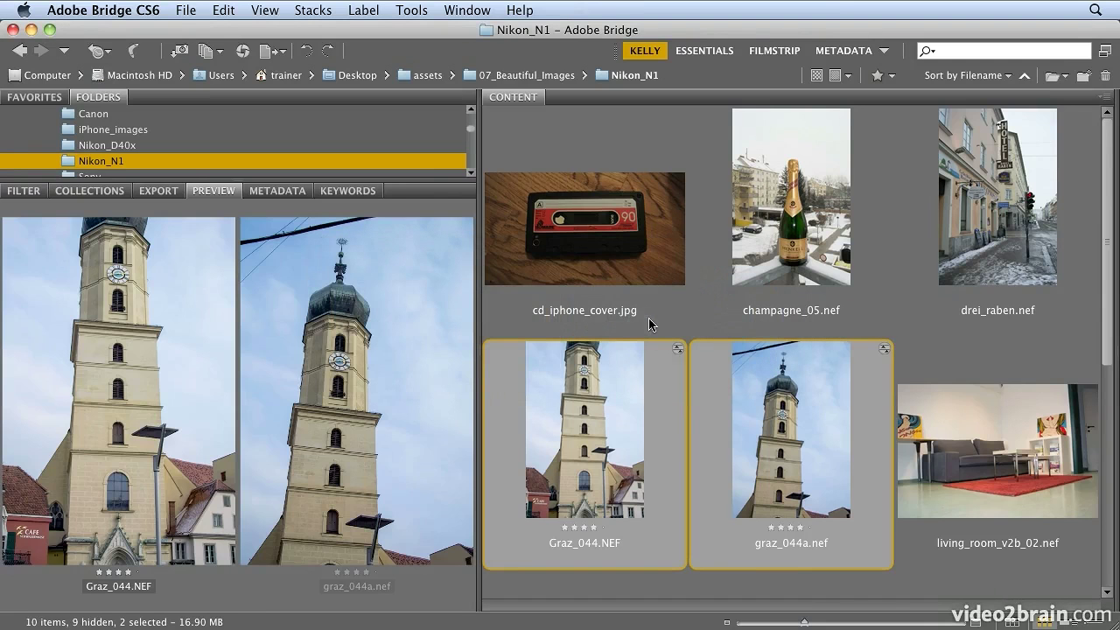
left_click(929, 447)
left_click(829, 435)
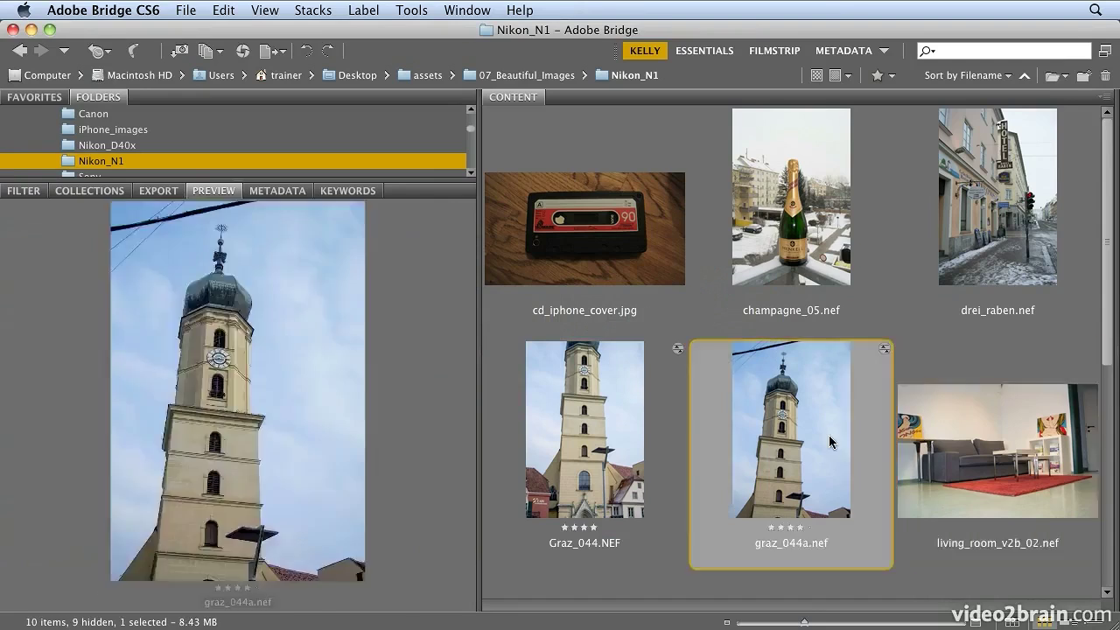
key("super+Tab")
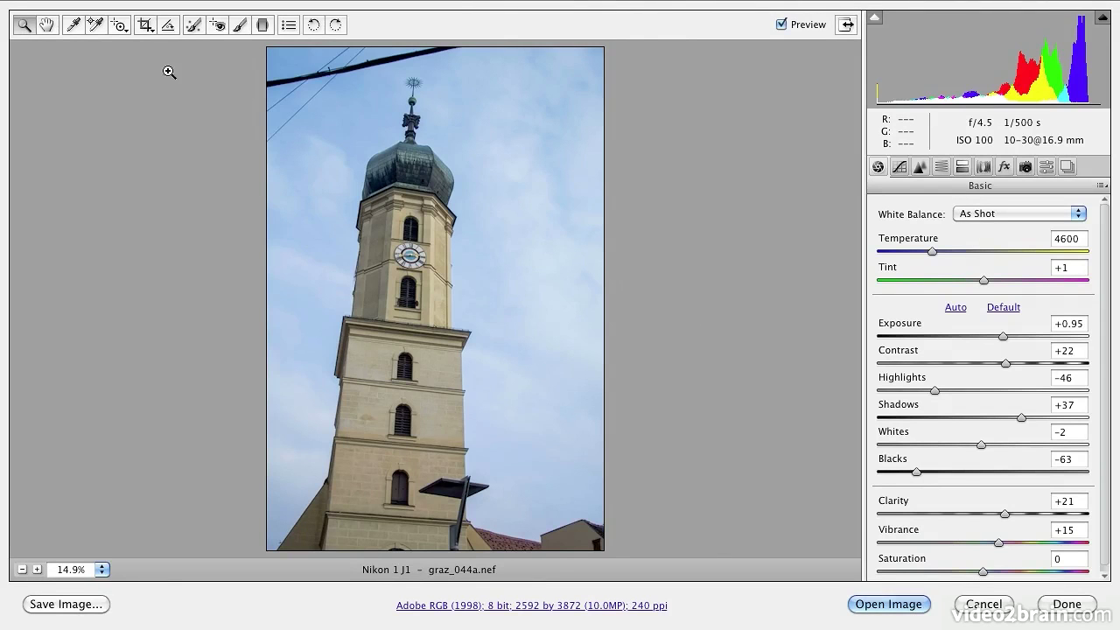
Step: Use the Targeted Adjustment Tool to darken the blue sky and brighten the tower
left_click(121, 26)
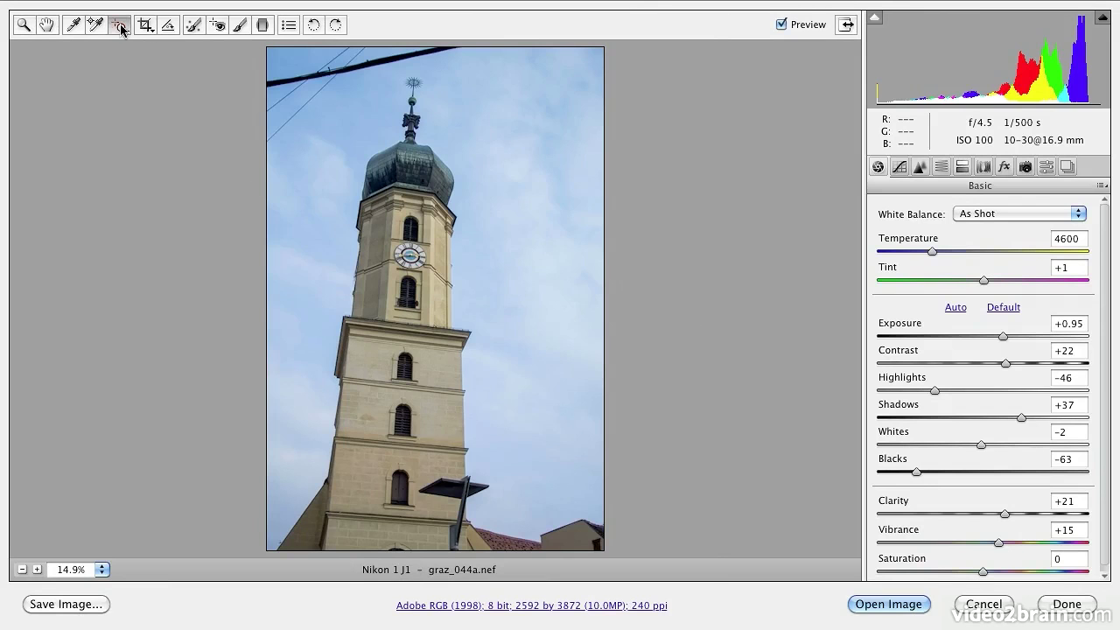
mouse_move(342, 109)
left_mouse_down()
mouse_move(340, 141)
mouse_move(351, 66)
mouse_move(345, 100)
left_mouse_up()
left_click_drag(376, 373, 403, 370)
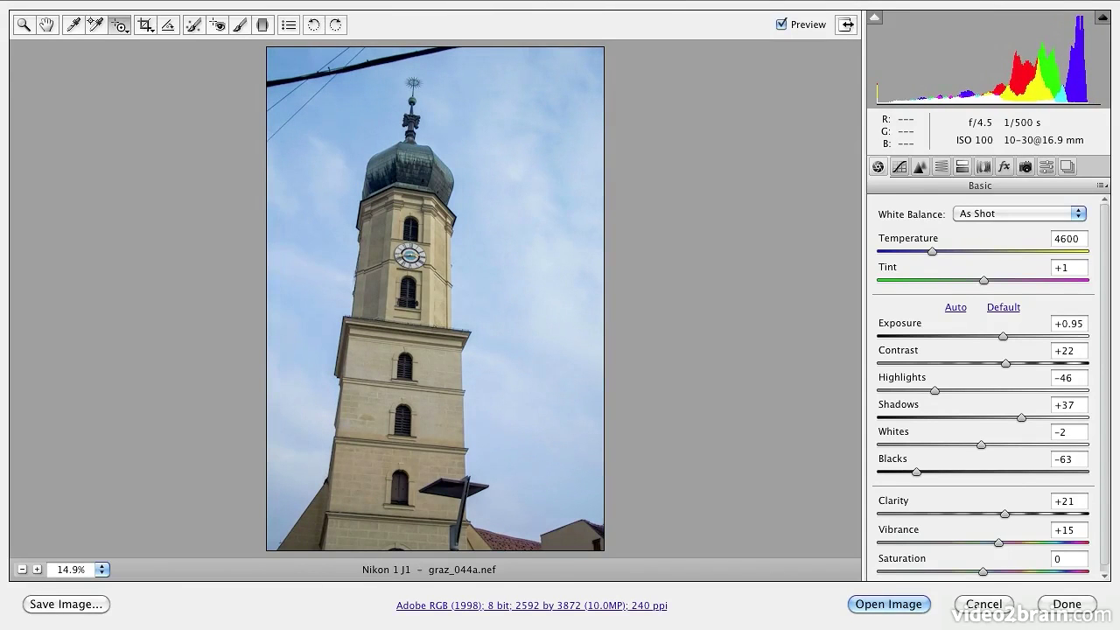